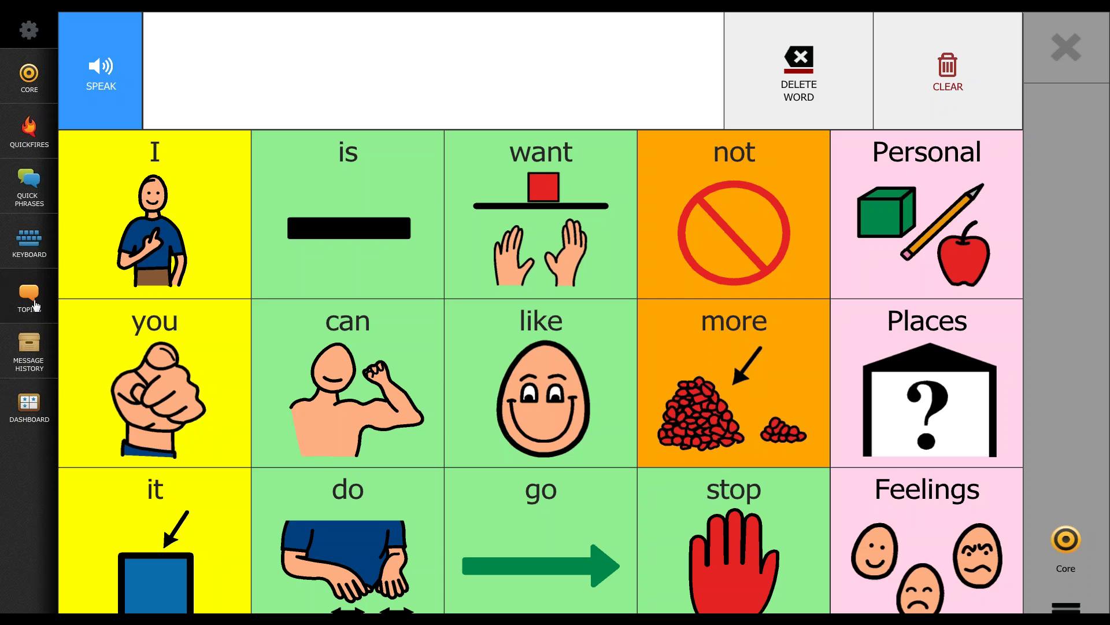
Open the About Me topic and bring its page into the page editor
left_click(35, 304)
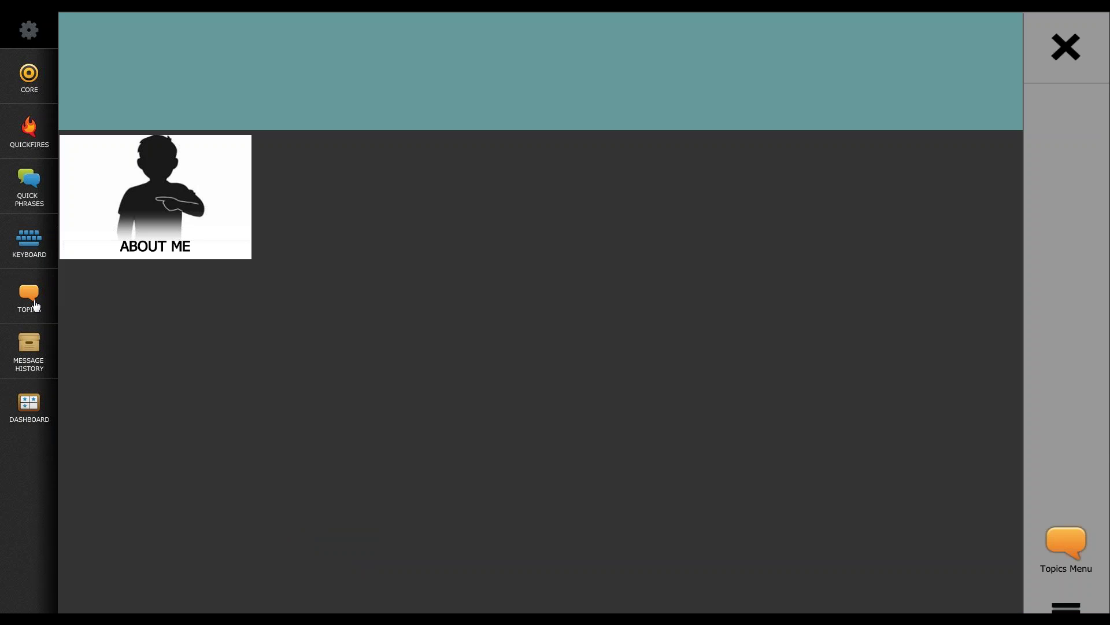
left_click(176, 225)
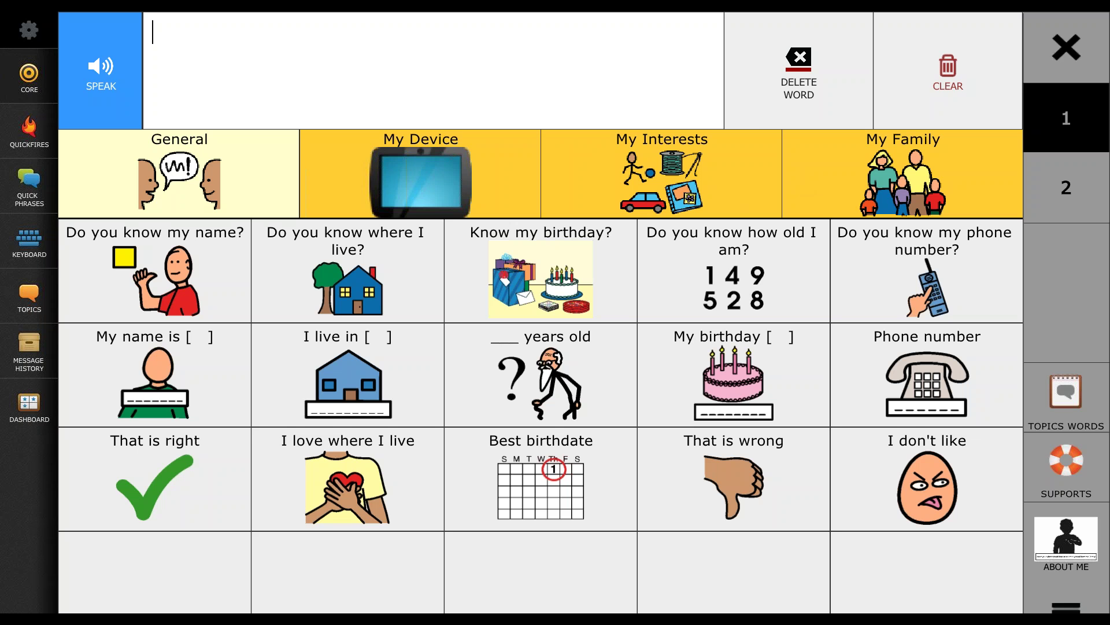
left_click(32, 35)
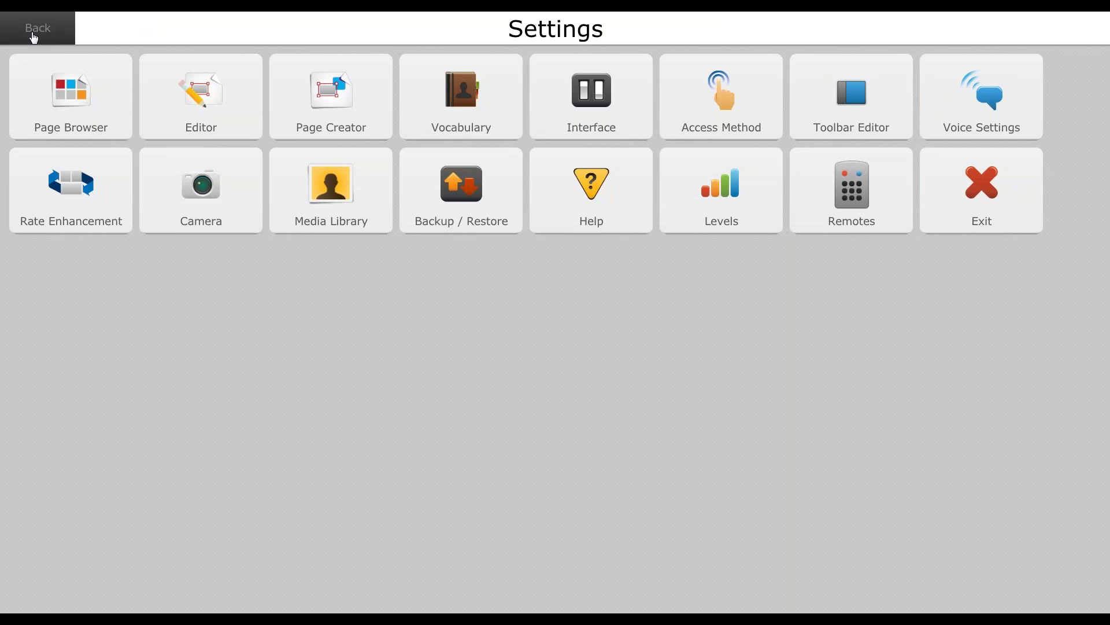
left_click(184, 87)
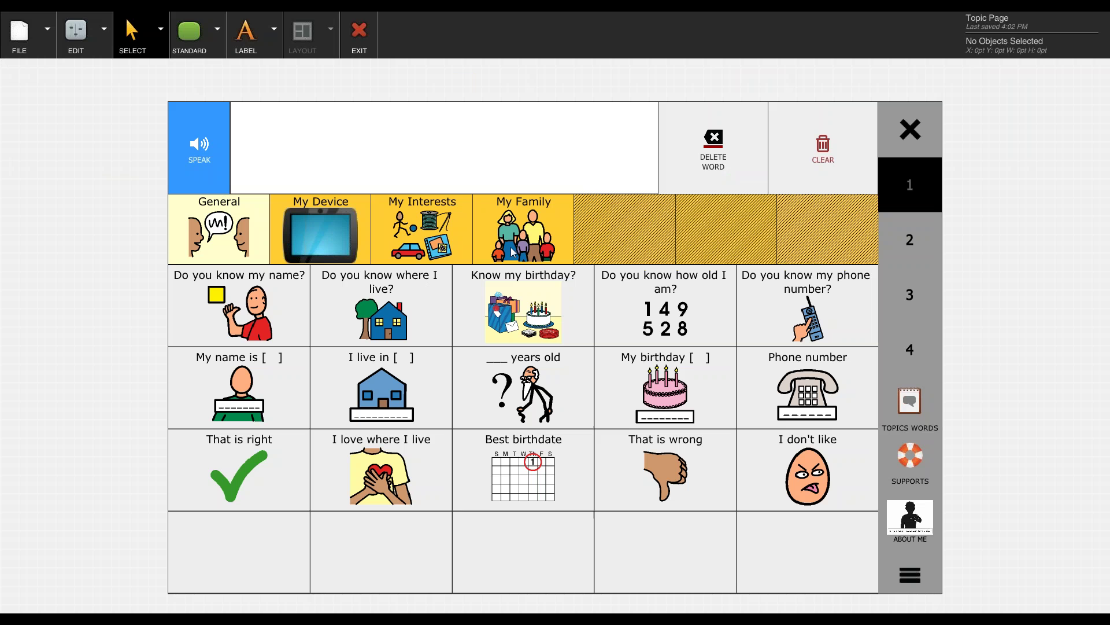
Look through the message buttons under the My Device, My Interests and My Family tabs
left_click(473, 234)
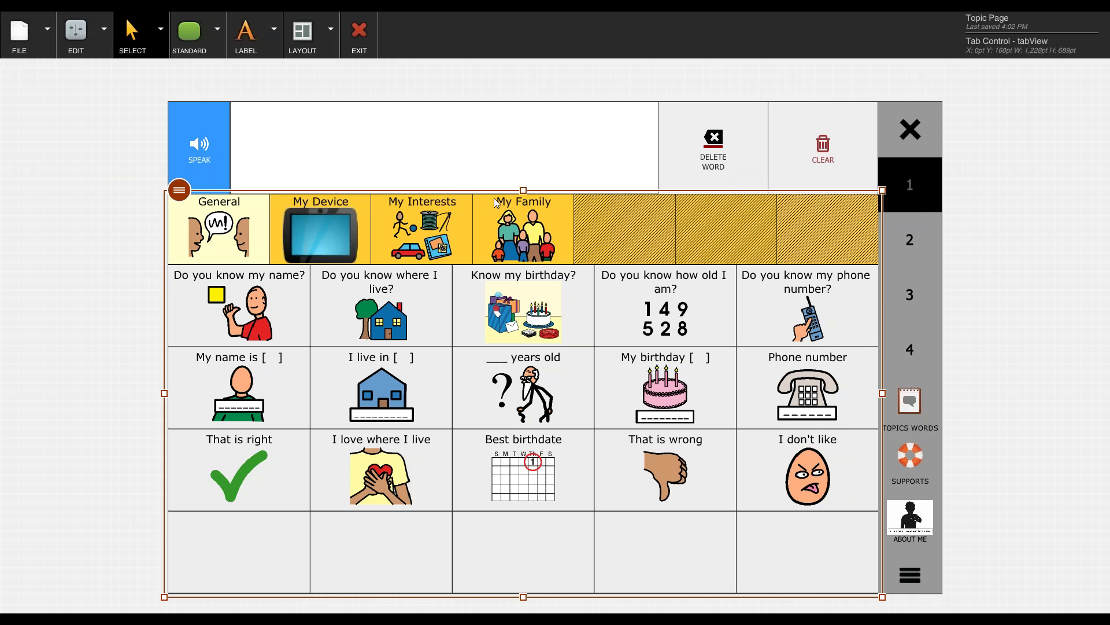
left_click(332, 223)
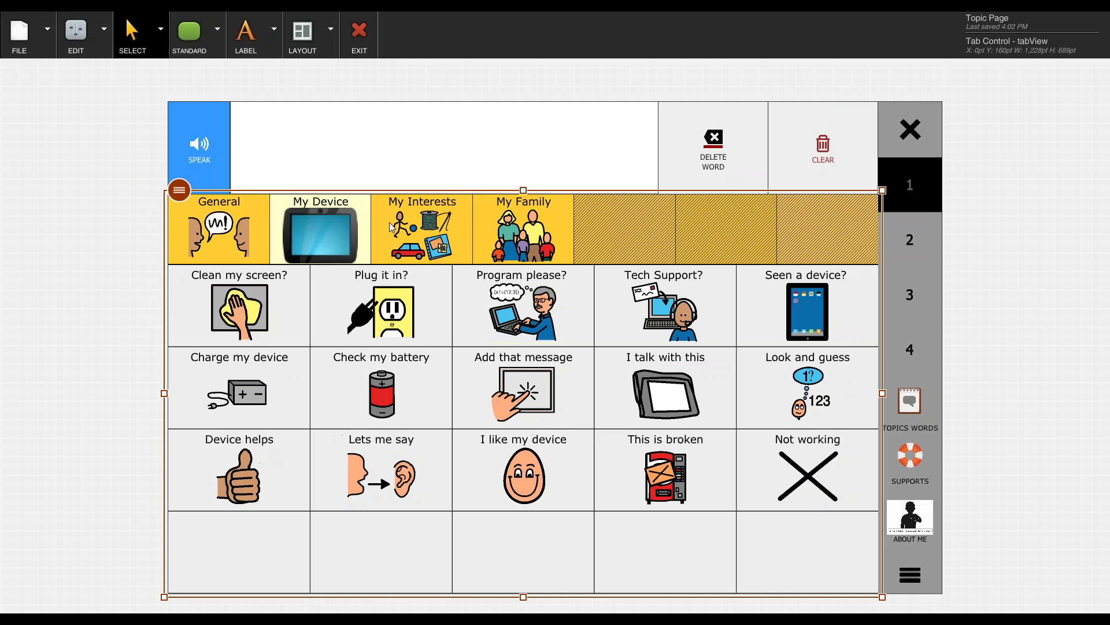
left_click(417, 227)
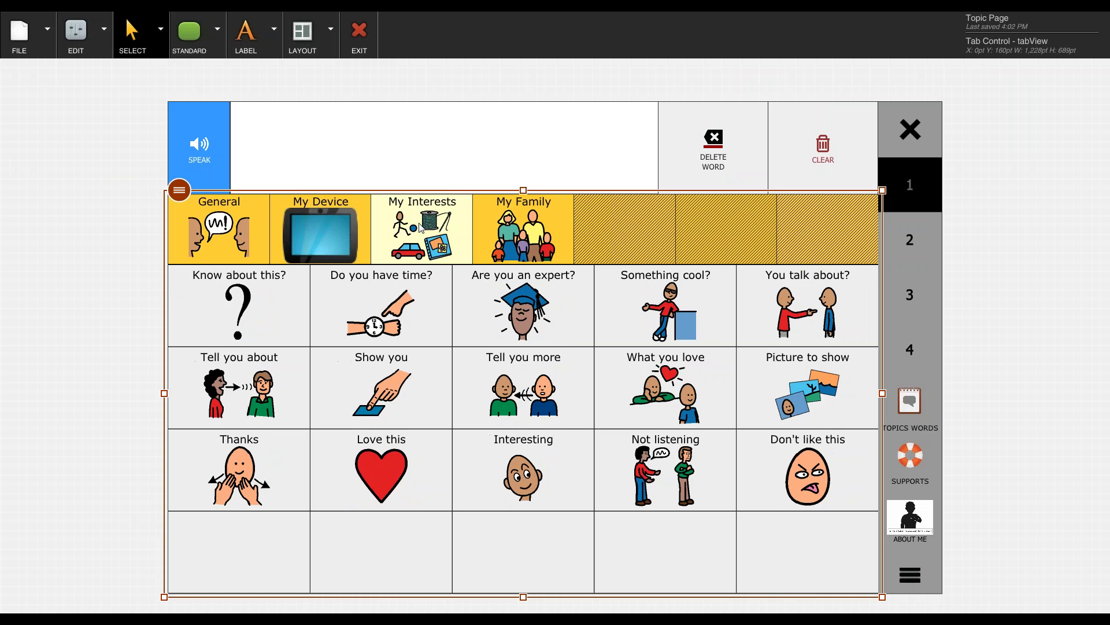
left_click(520, 227)
left_click(427, 229)
left_click(328, 228)
Set the My Interests tab to Hidden, then leave the editor and save the changes to the Topic Page
left_click(452, 229)
left_click(178, 192)
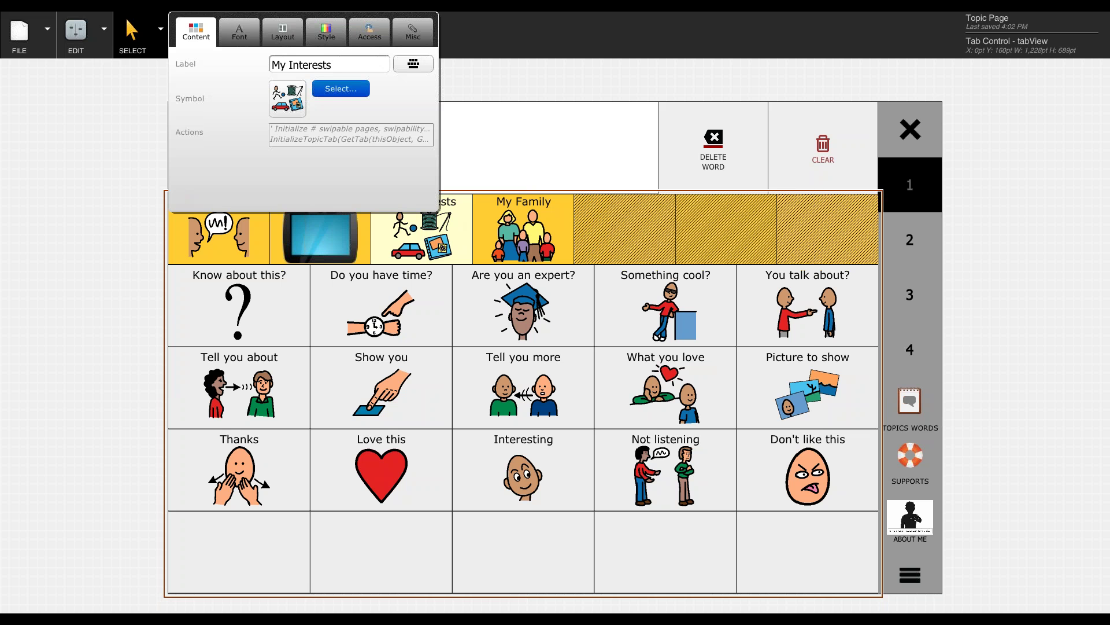
left_click(291, 38)
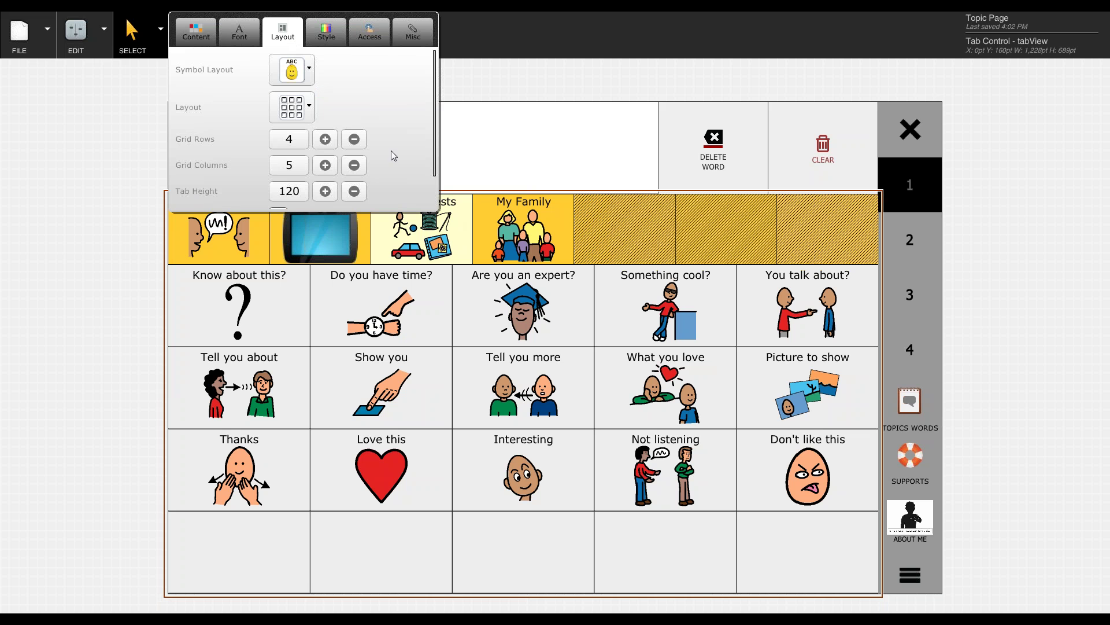
scroll(402, 176, "down", 3)
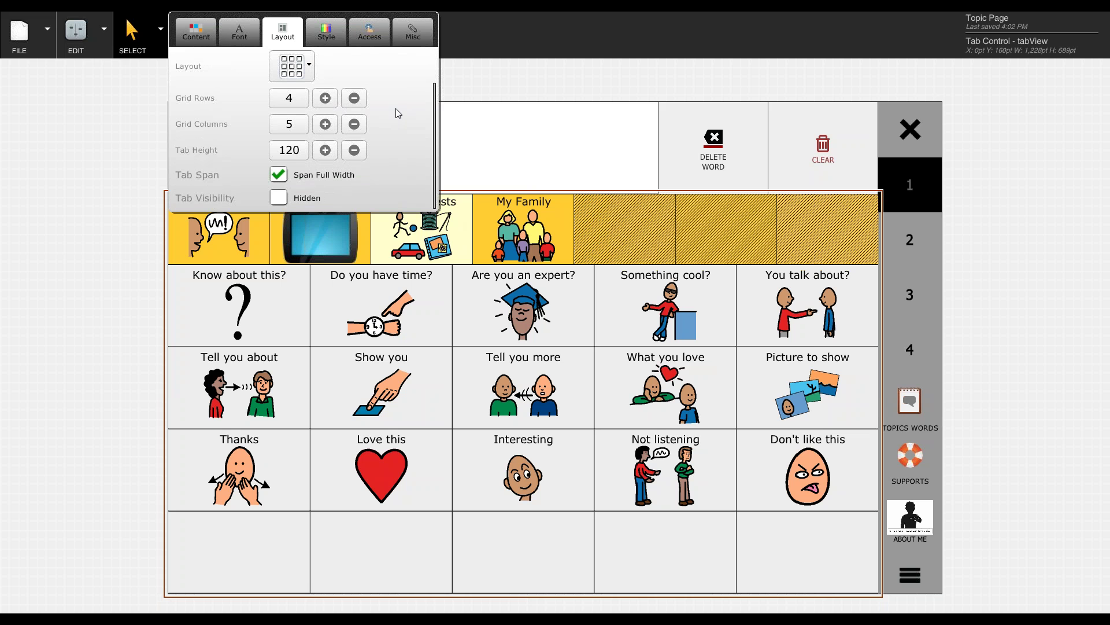
left_click(278, 197)
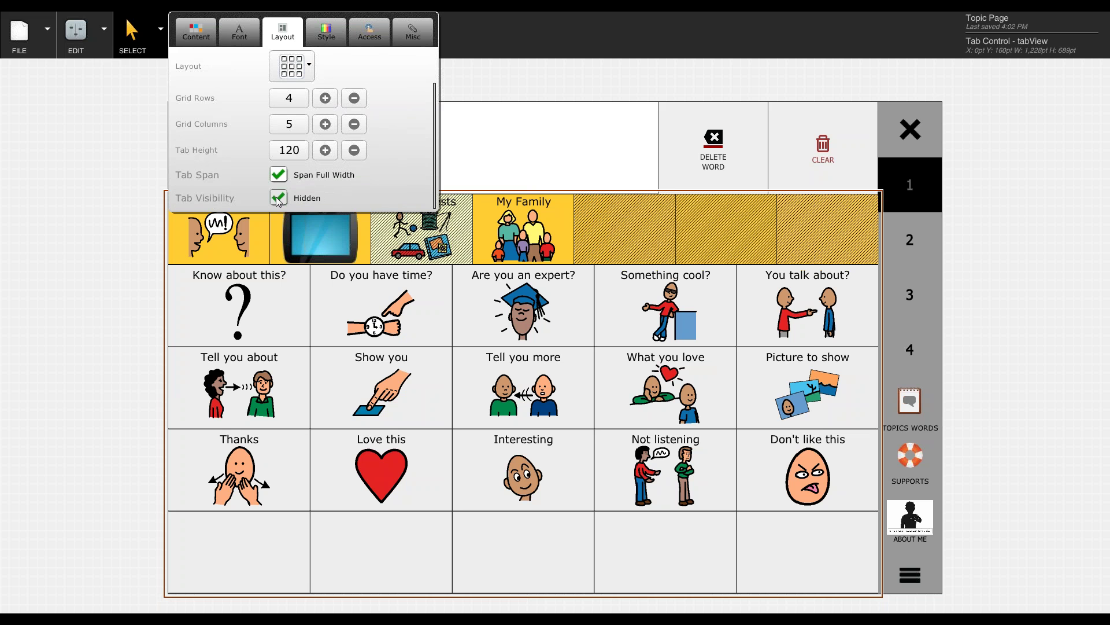
left_click(463, 309)
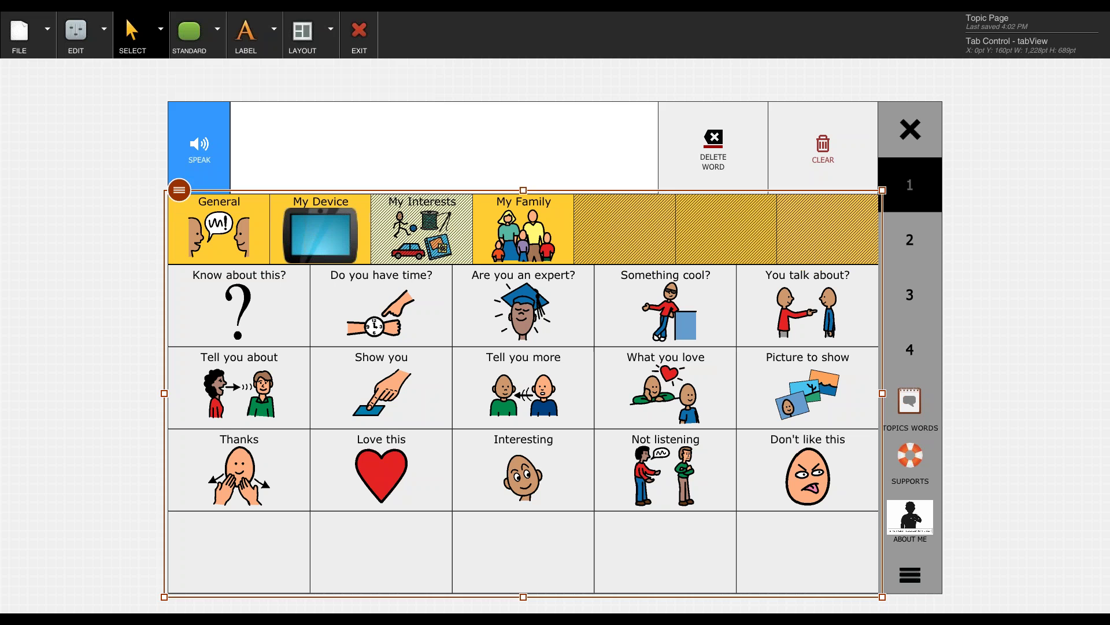
left_click(363, 35)
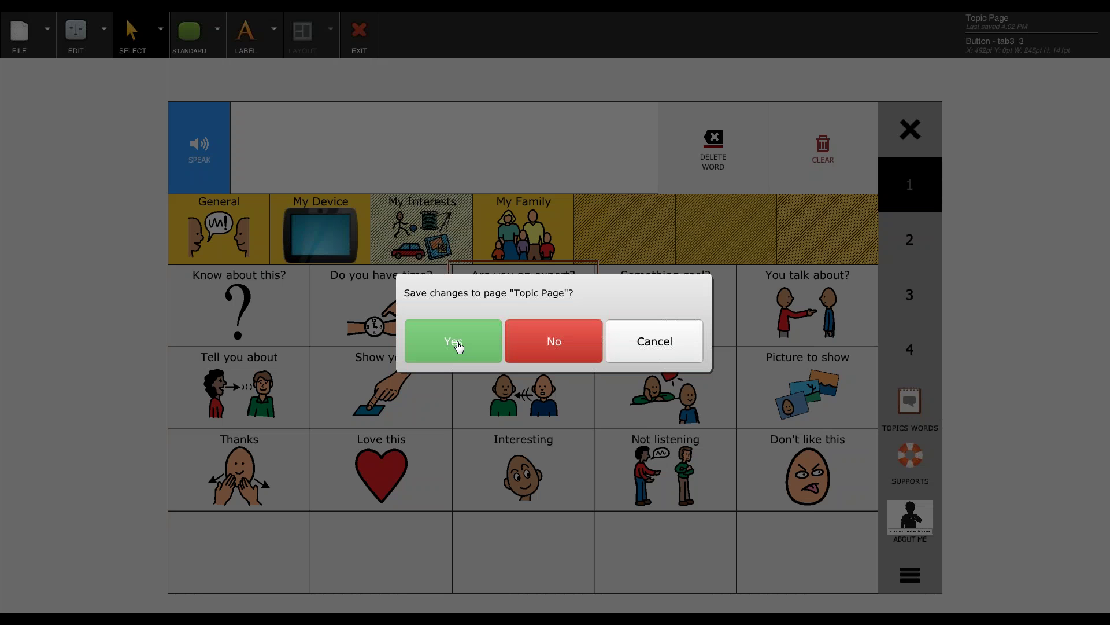
left_click(454, 342)
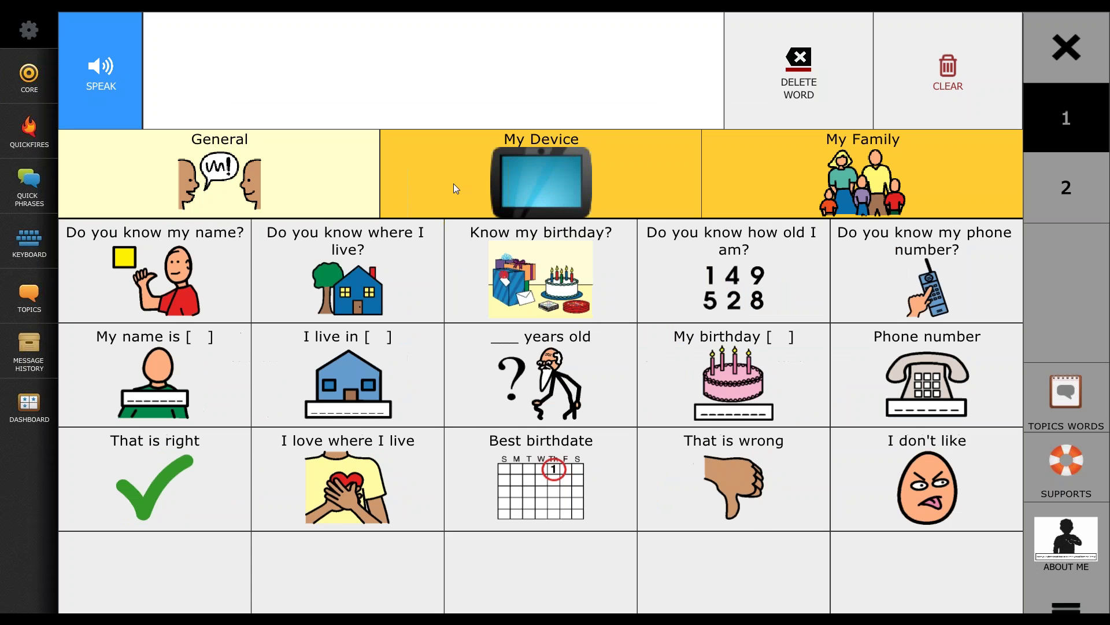
Check the tab row on the saved page by viewing the My Device, My Family and General tabs
left_click(453, 183)
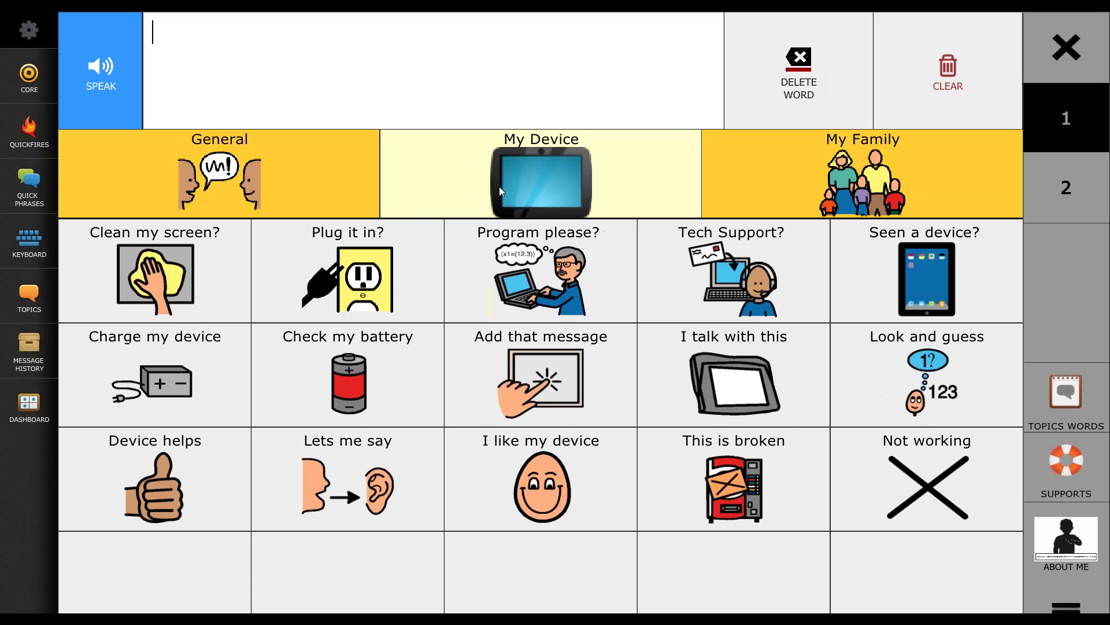
left_click(743, 191)
left_click(343, 184)
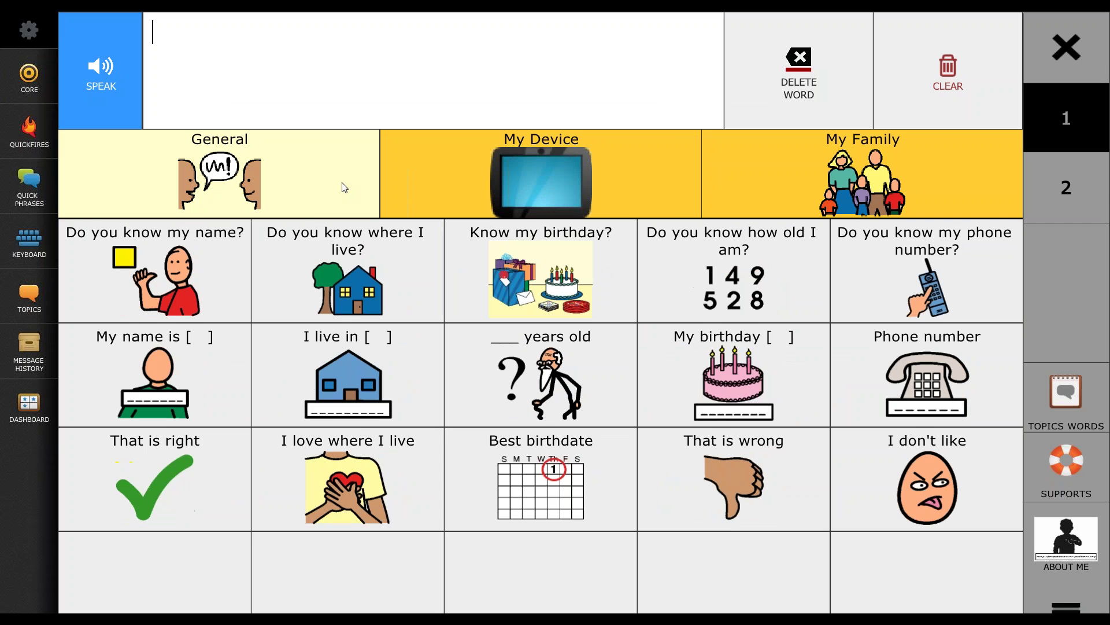
Reopen the topic page in the editor and unhide the blank tab directly after My Family
left_click(32, 35)
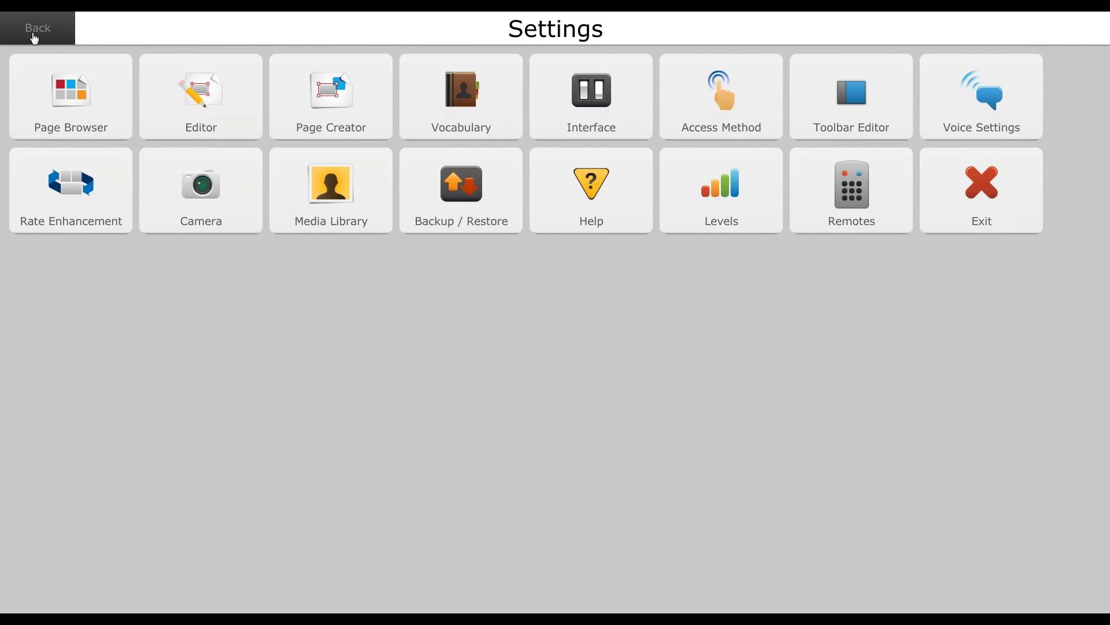
left_click(239, 117)
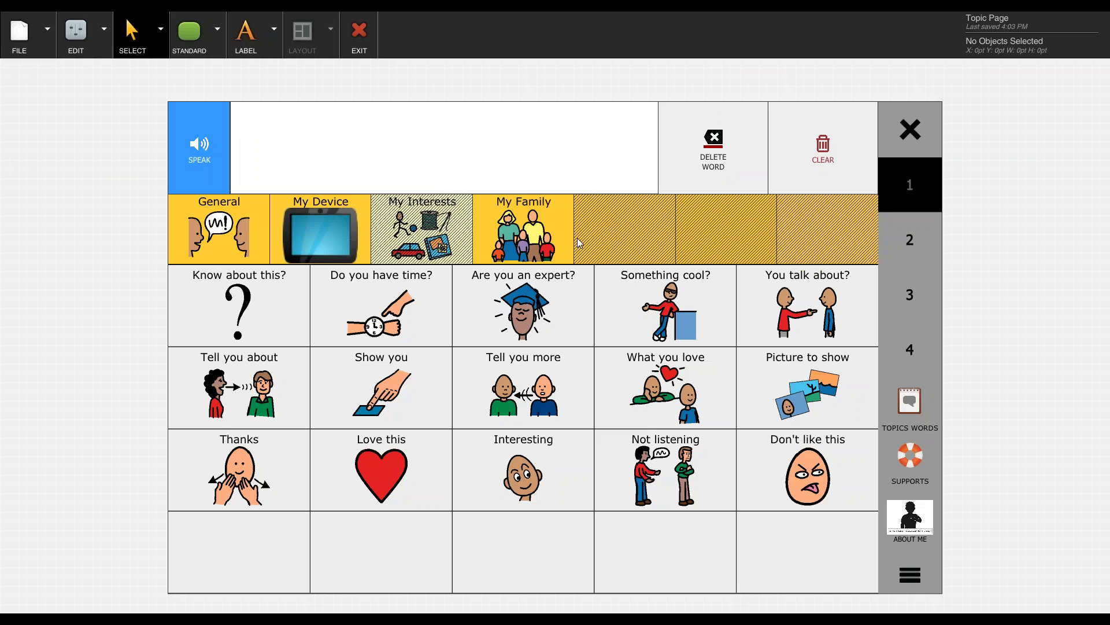
left_click(630, 230)
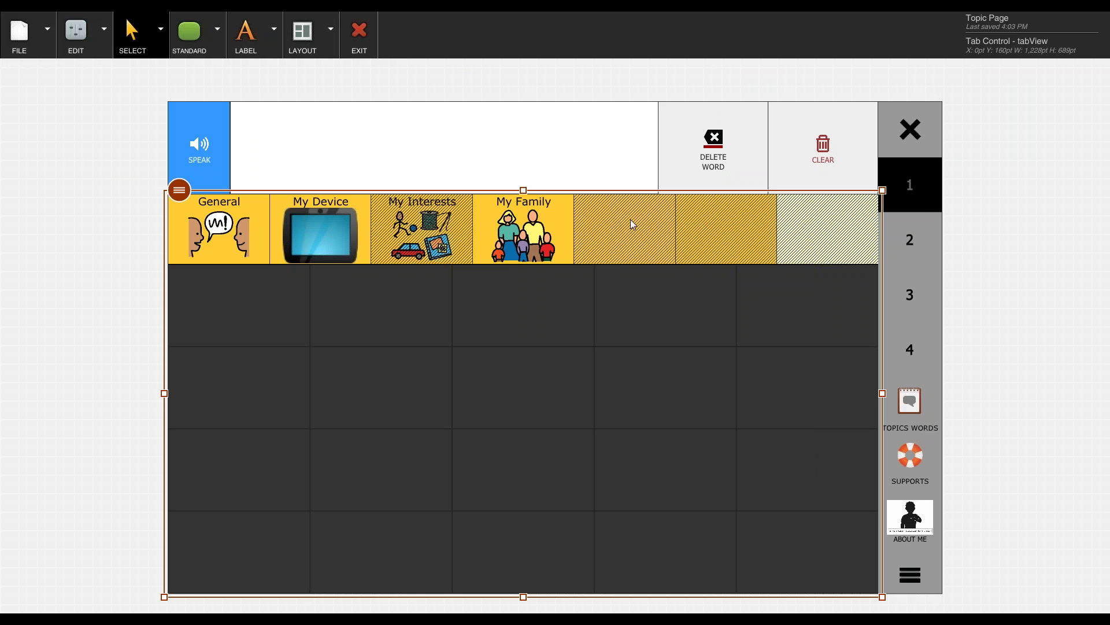
left_click(632, 225)
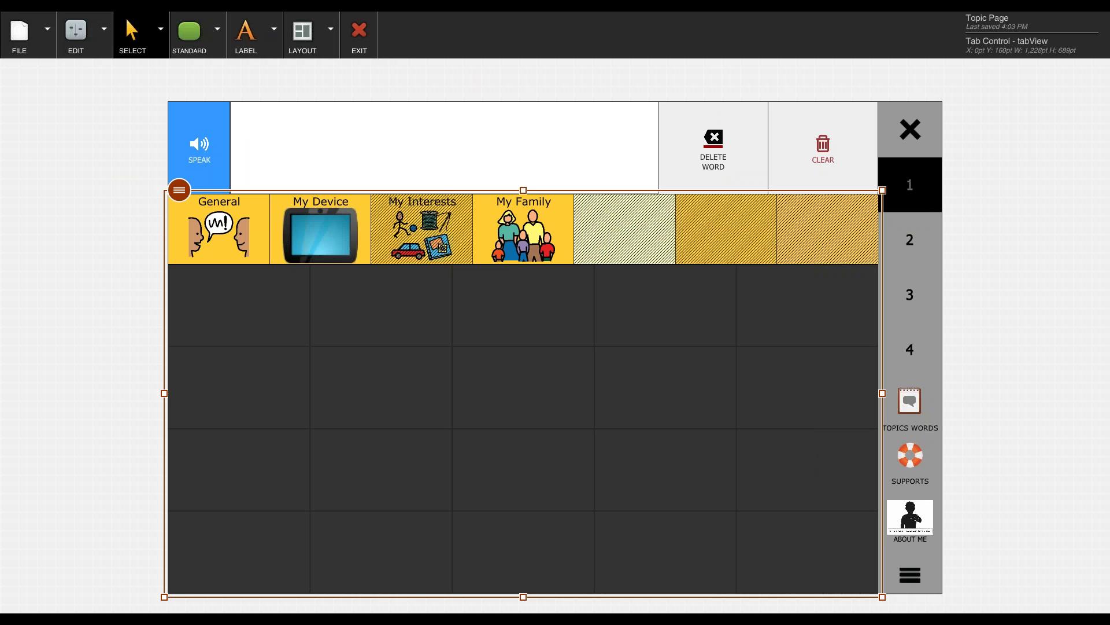
left_click(179, 192)
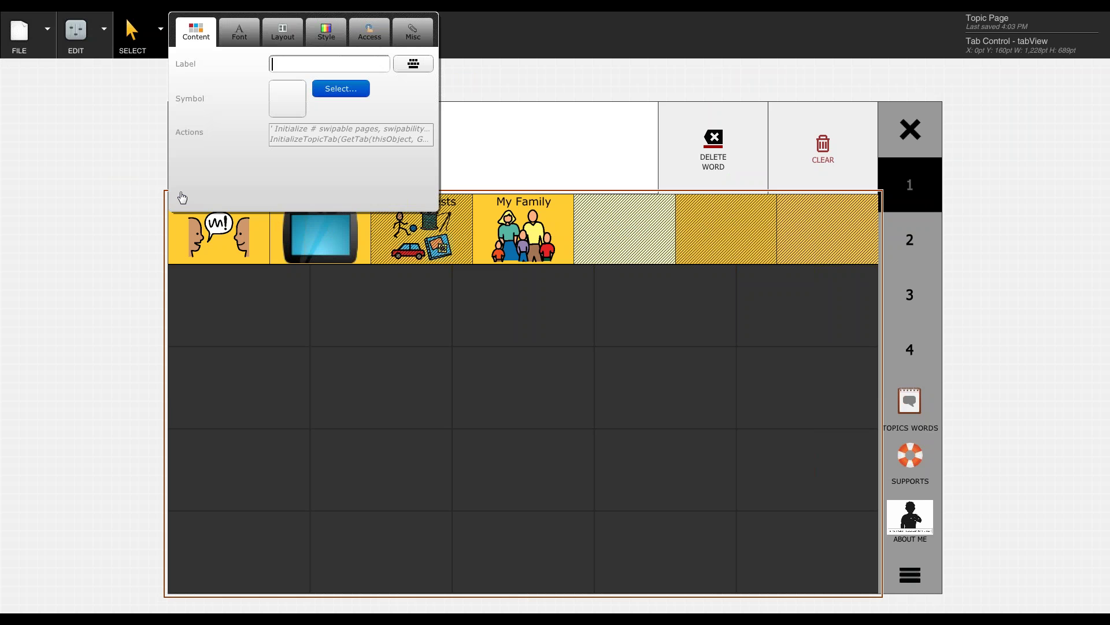
left_click(289, 42)
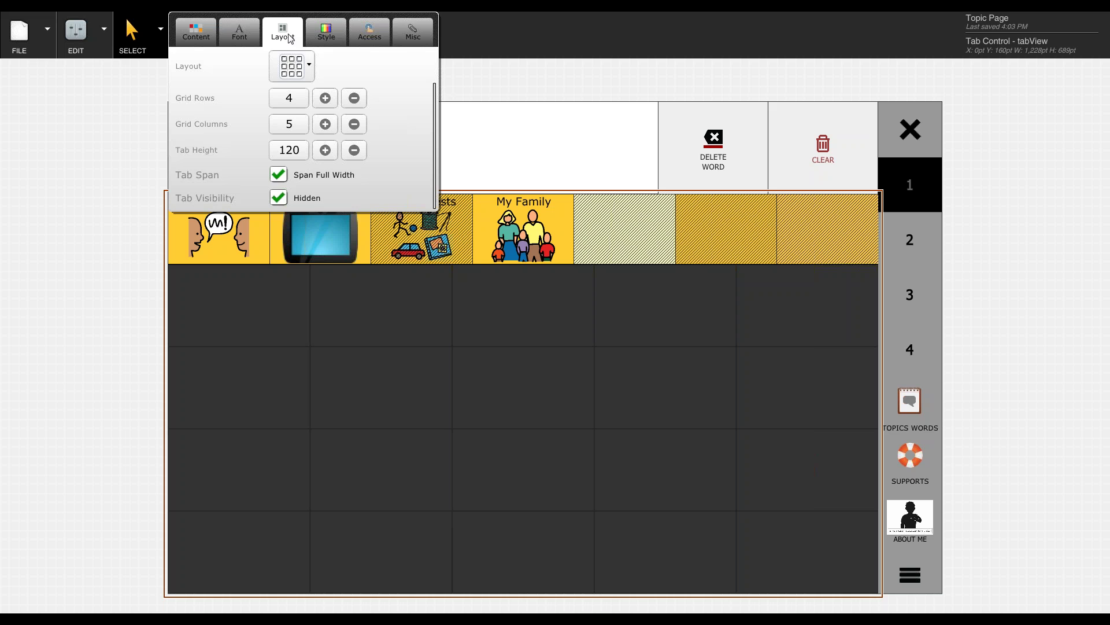
left_click(278, 198)
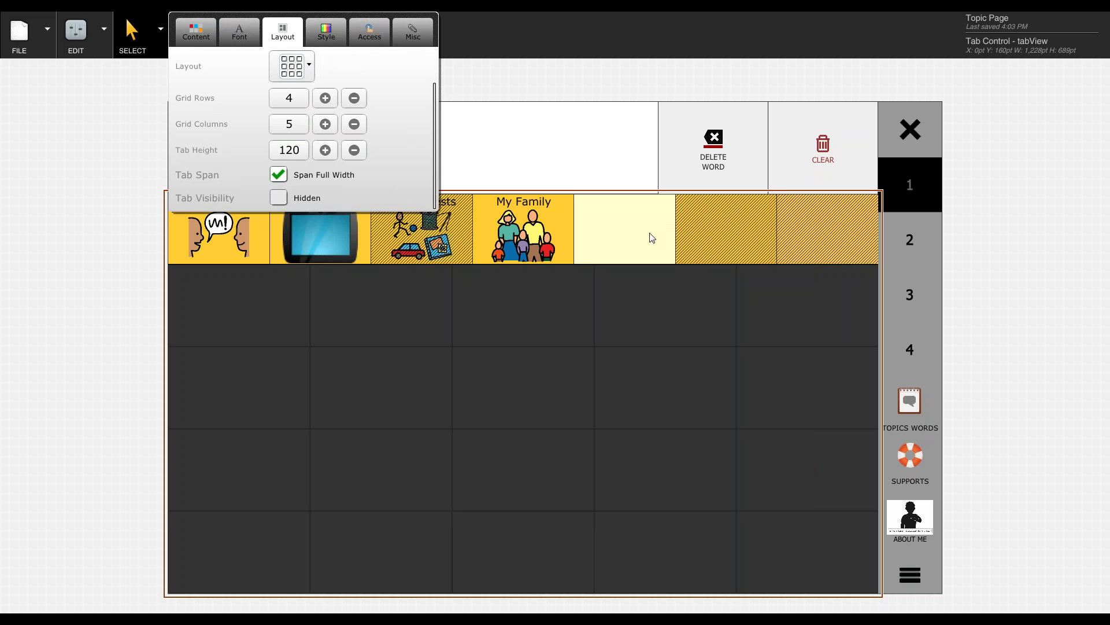
left_click(546, 308)
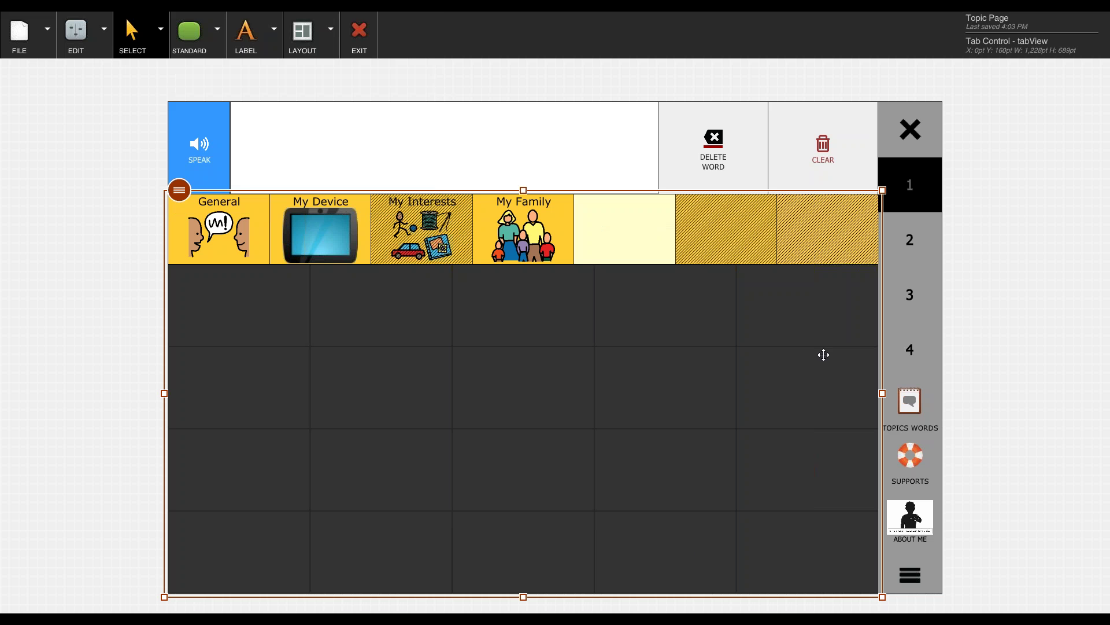
Select all the message buttons in the My Device tab's grid, including the blank ones, and copy them
left_click(349, 240)
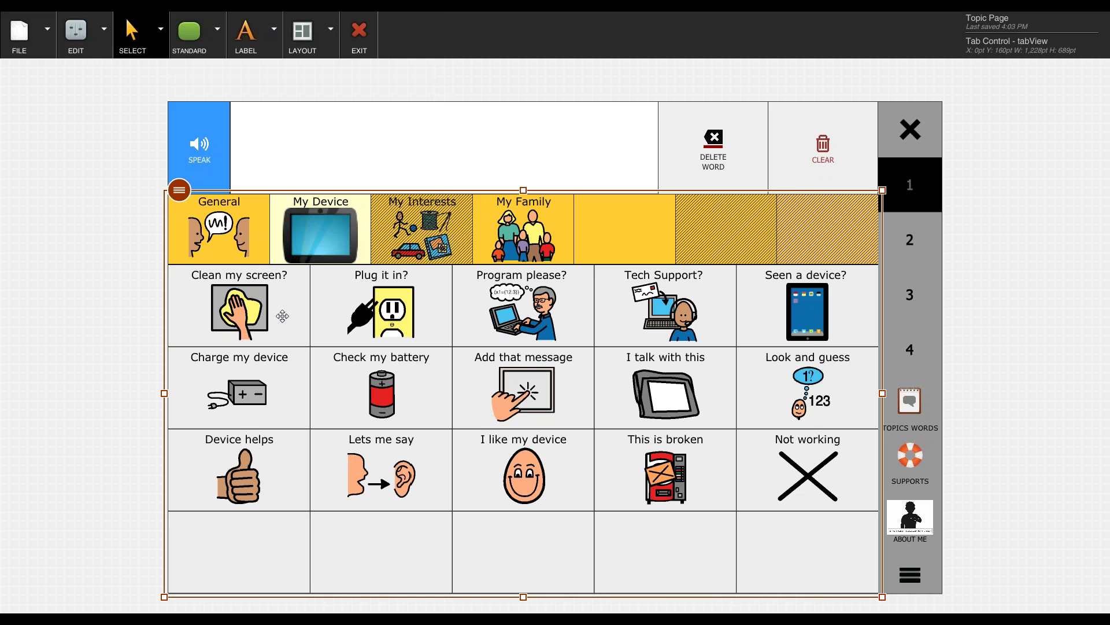
left_click(80, 296)
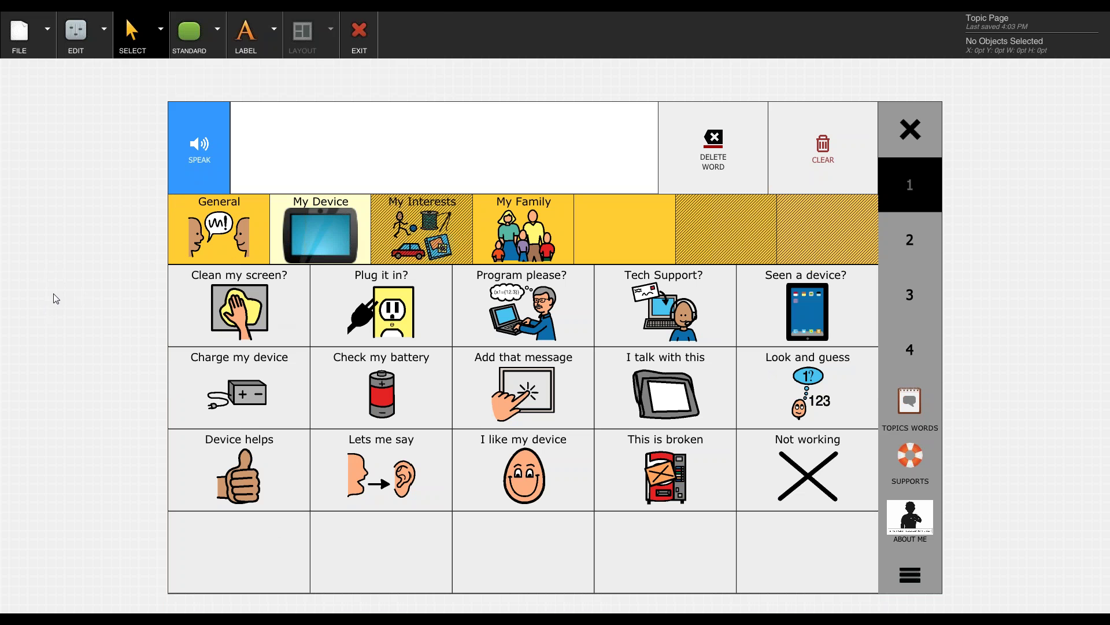
left_click_drag(850, 573, 223, 292)
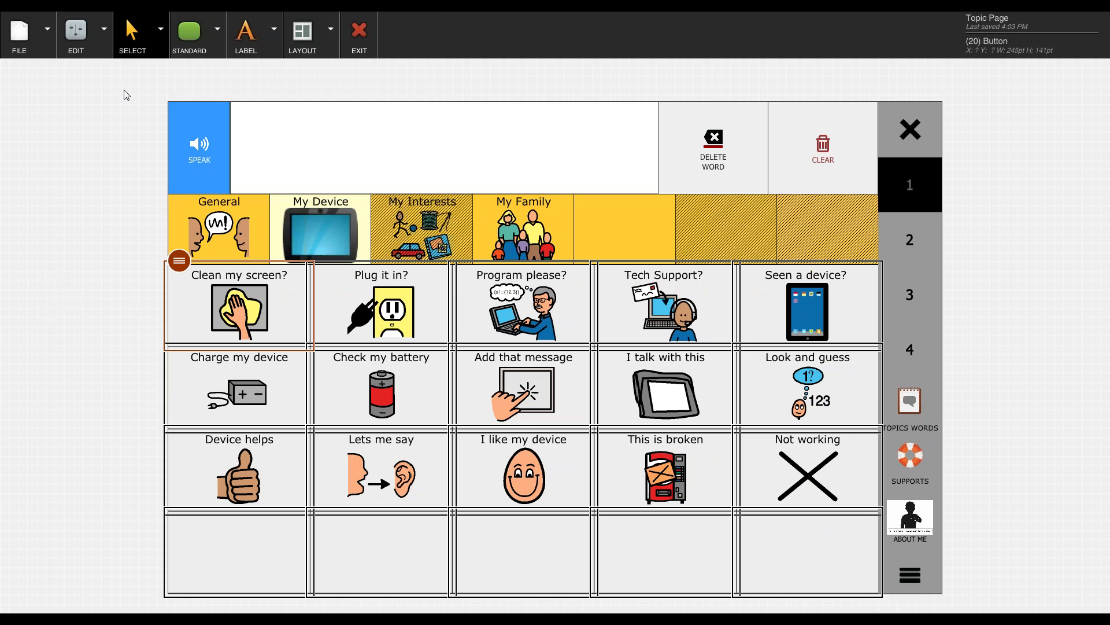
left_click(103, 32)
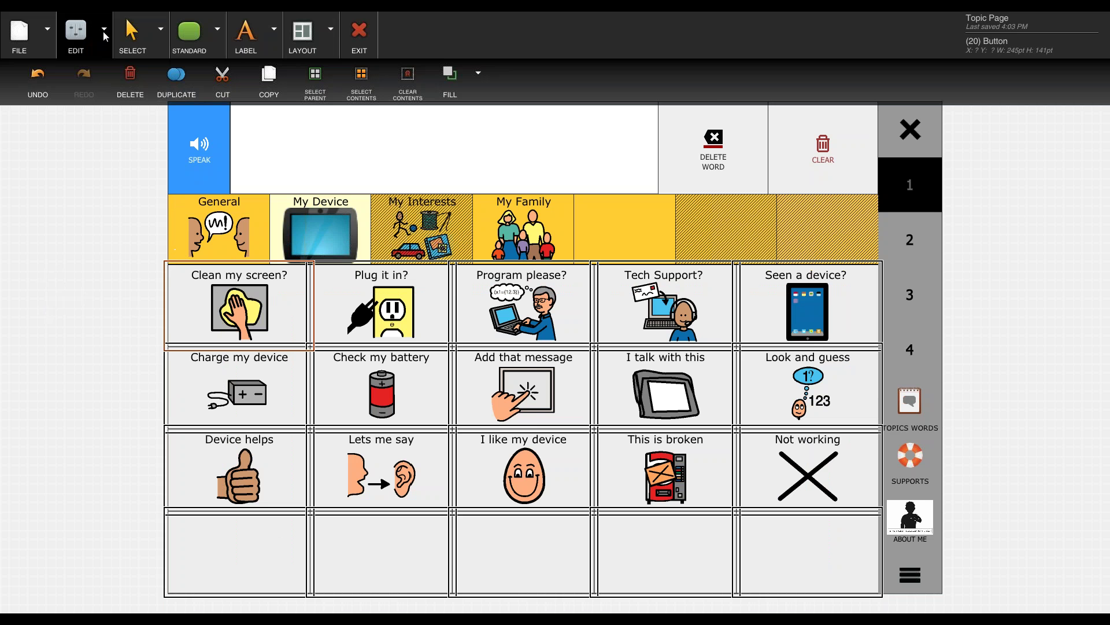
left_click(270, 84)
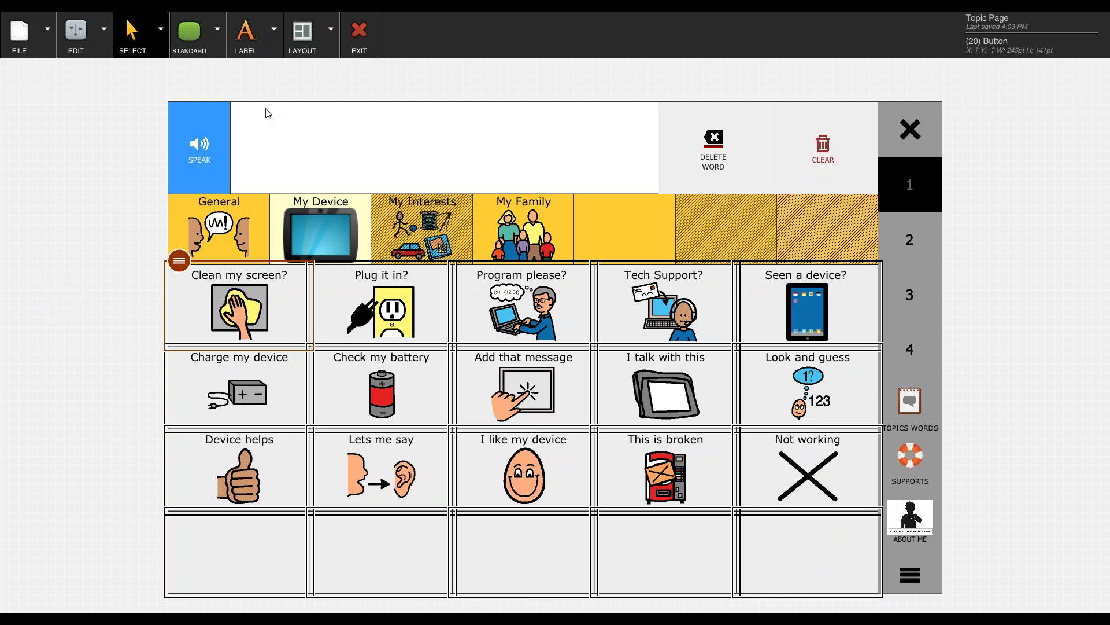
Paste the copied message buttons into the empty grid of the newly unhidden blank tab
left_click(630, 226)
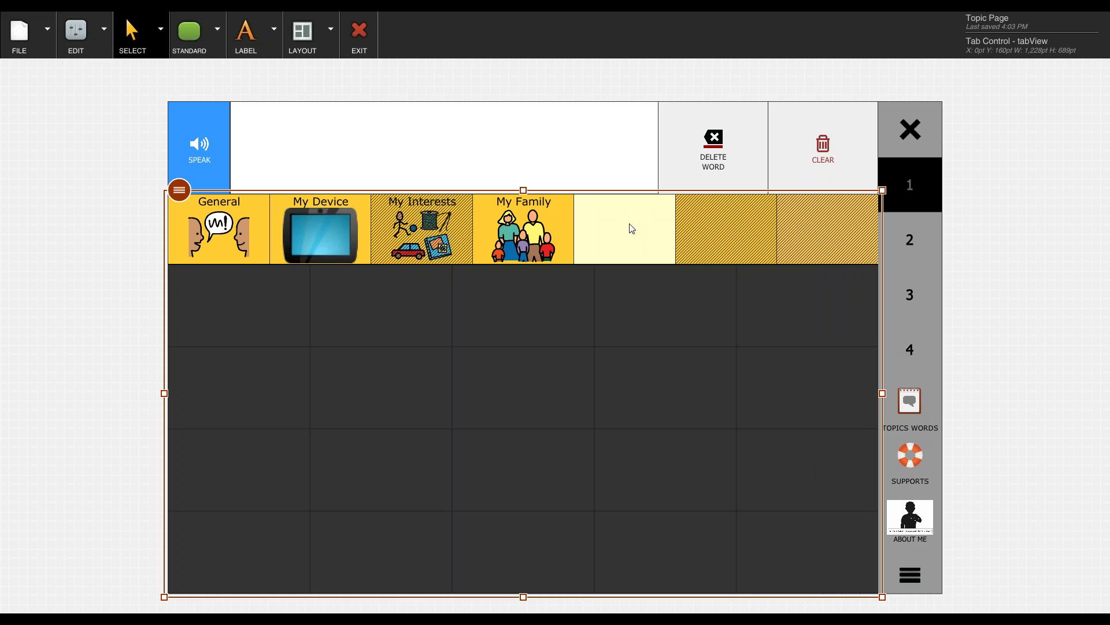
left_click(106, 35)
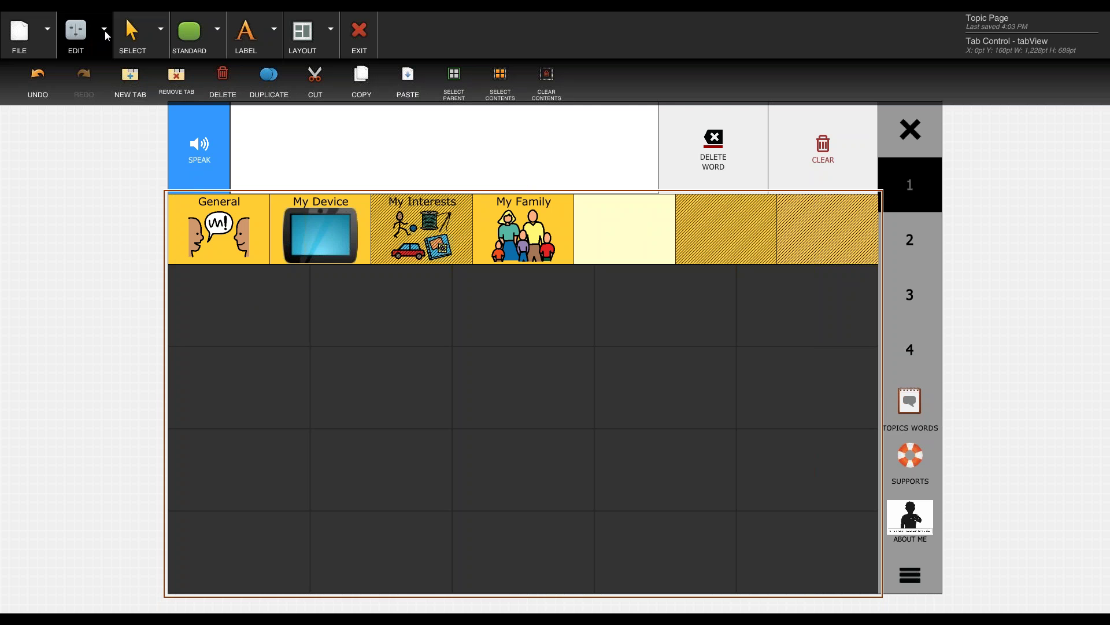
left_click(411, 77)
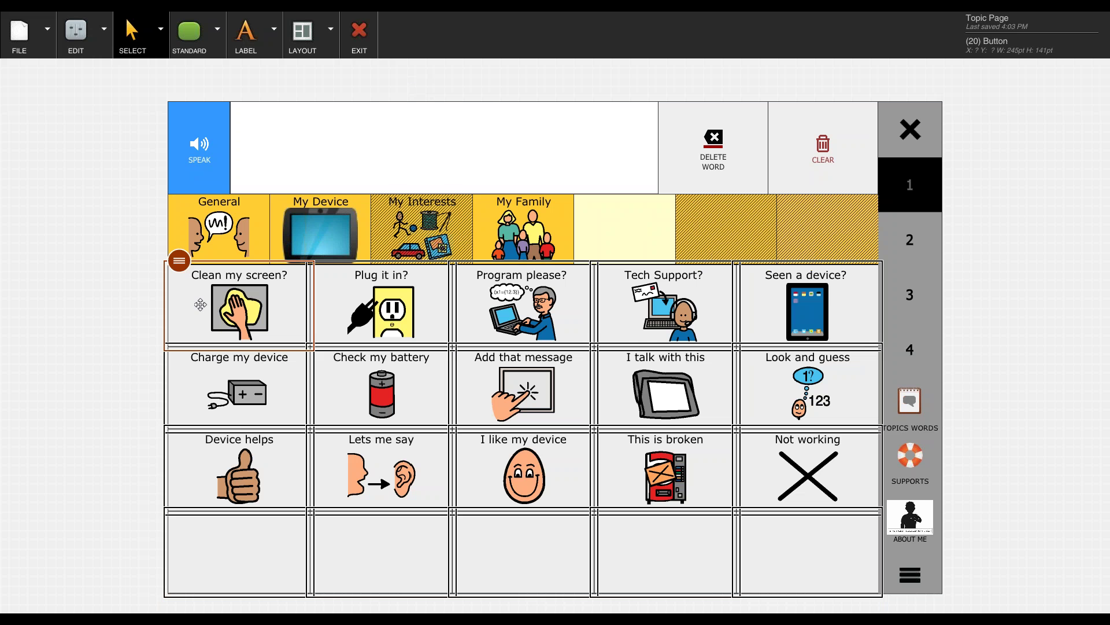
Clear the label and the message of all the selected pasted buttons in the blank tab's grid
left_click(179, 261)
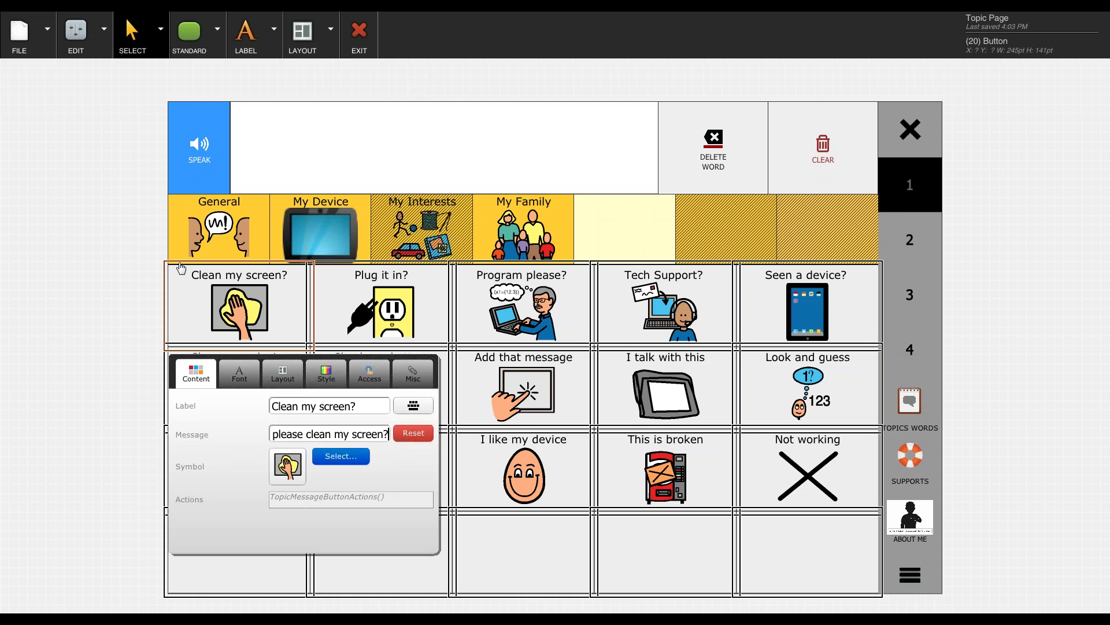
left_click(416, 407)
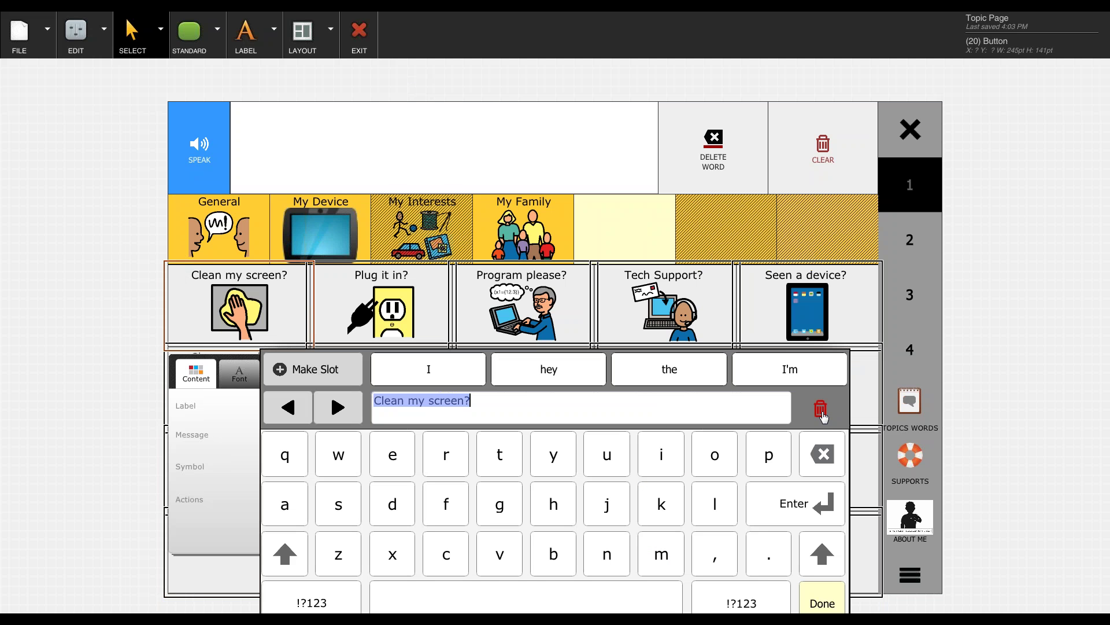
left_click(821, 412)
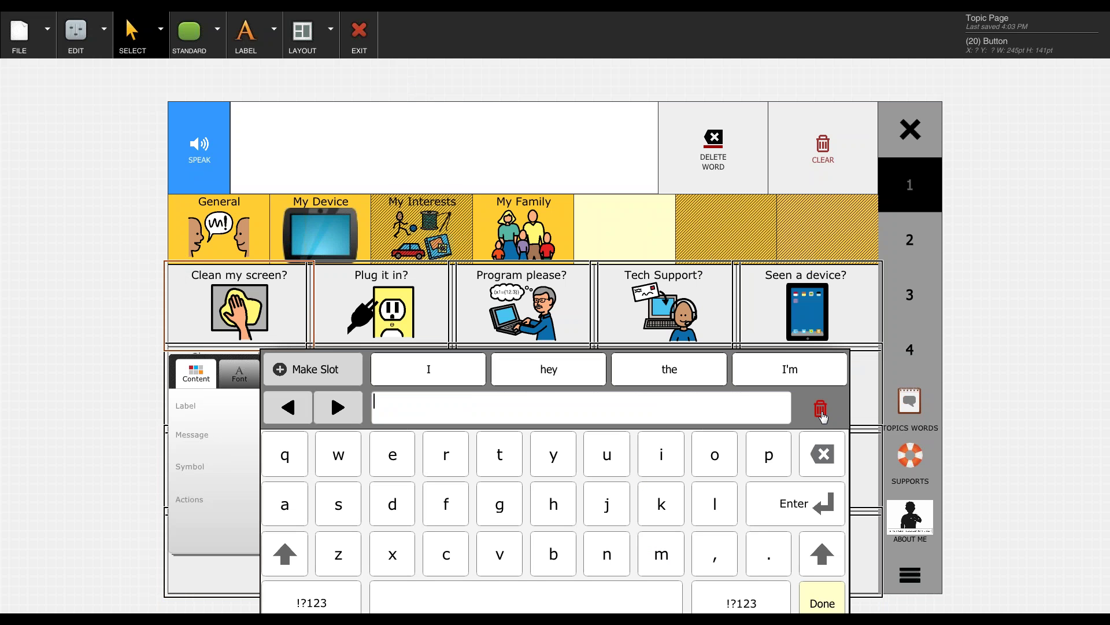
left_click(822, 603)
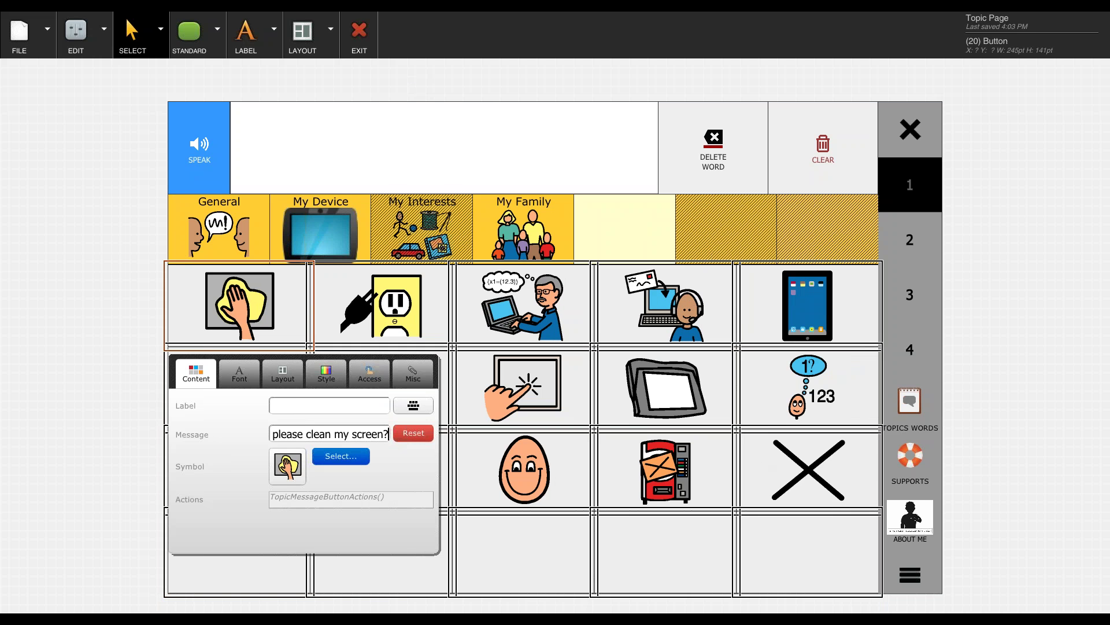
left_click(417, 435)
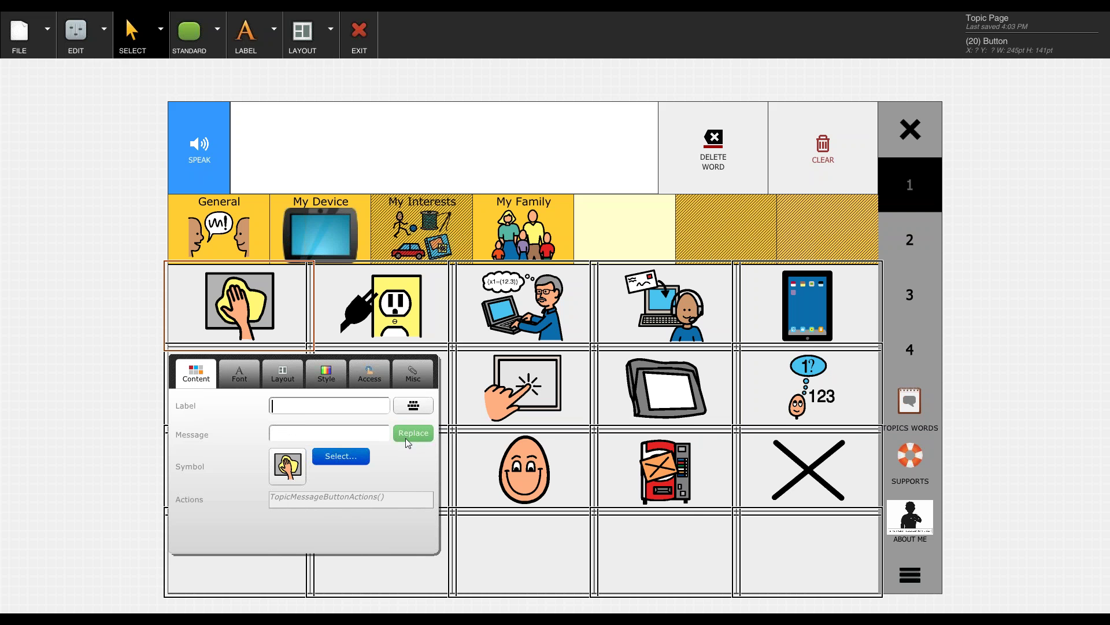
Set all the selected pasted buttons to No Symbol and deselect them
left_click(345, 465)
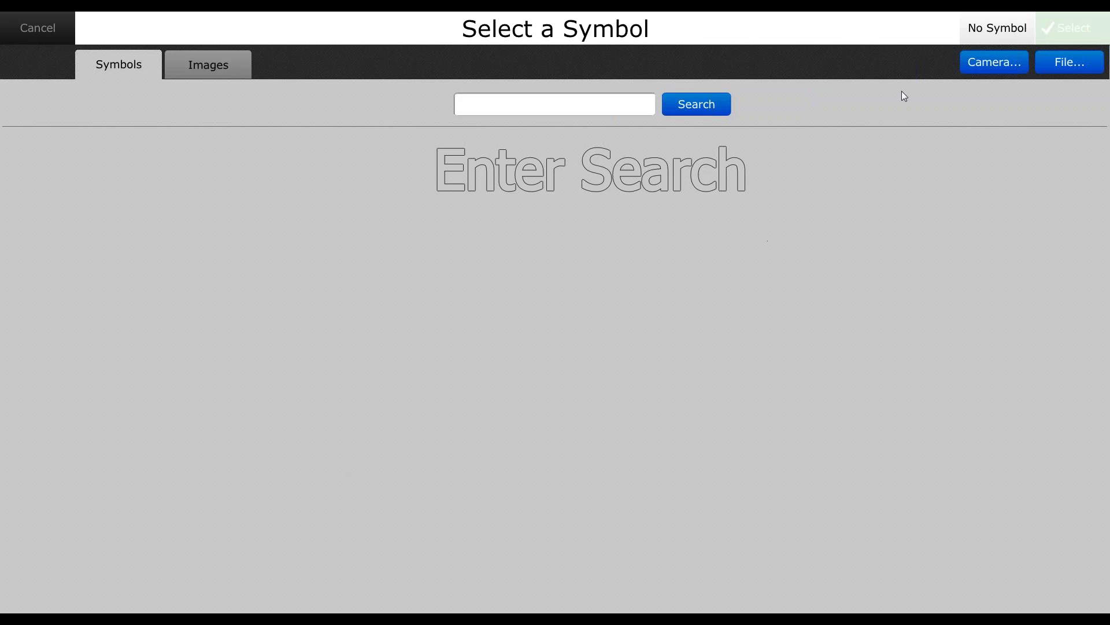
left_click(1005, 37)
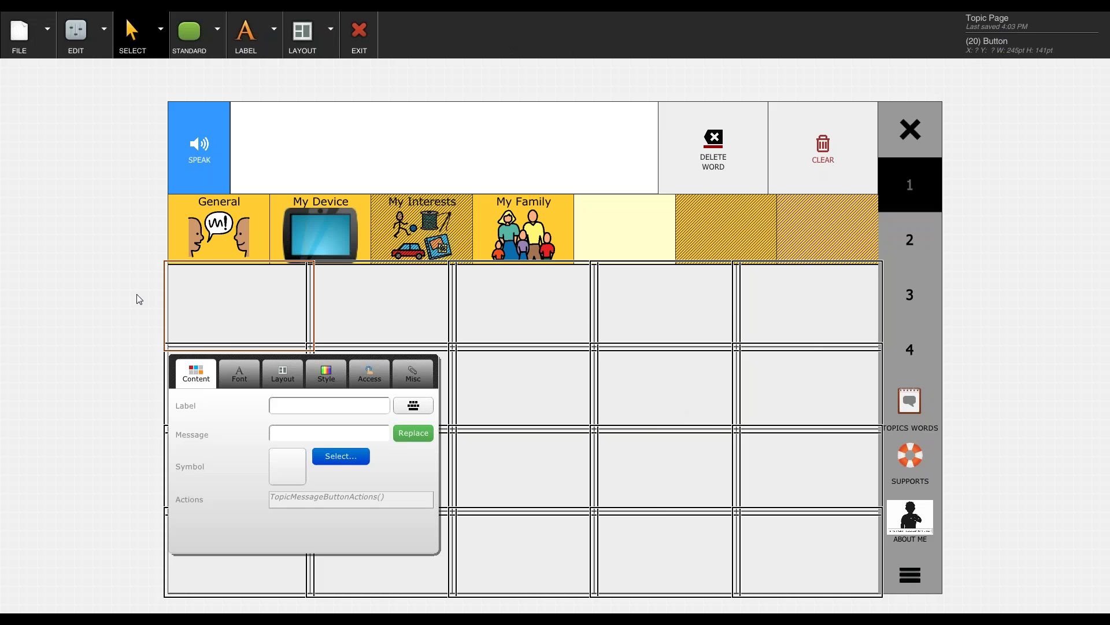
left_click(72, 276)
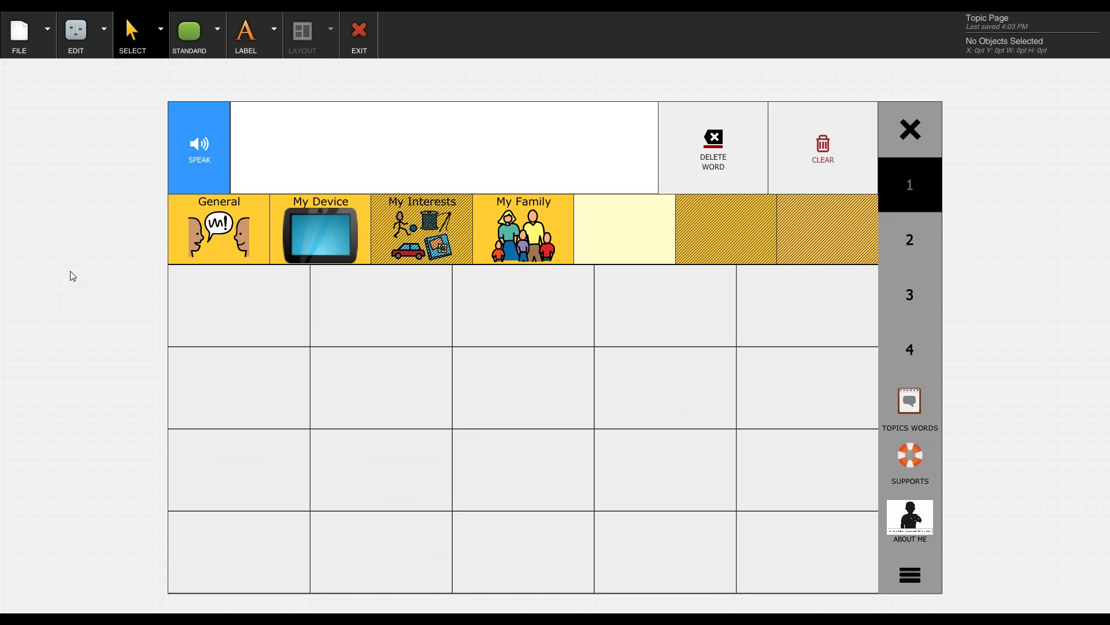
Exit the editor, saving the changes to Topic Page, and view the blank tab after My Family on the live page
left_click(360, 32)
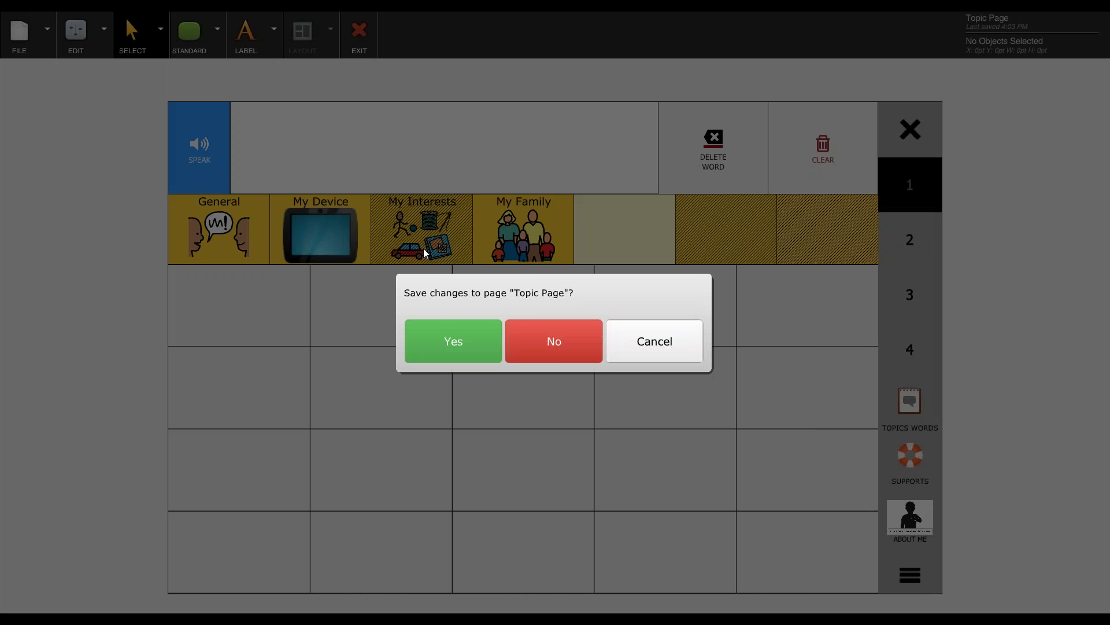
left_click(450, 334)
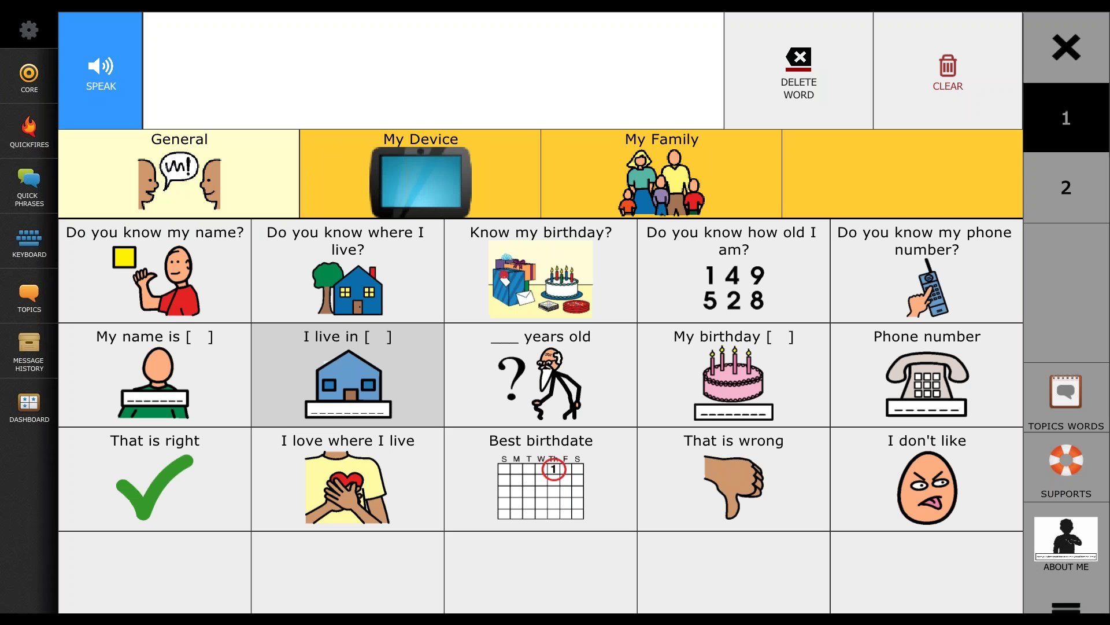
left_click(868, 185)
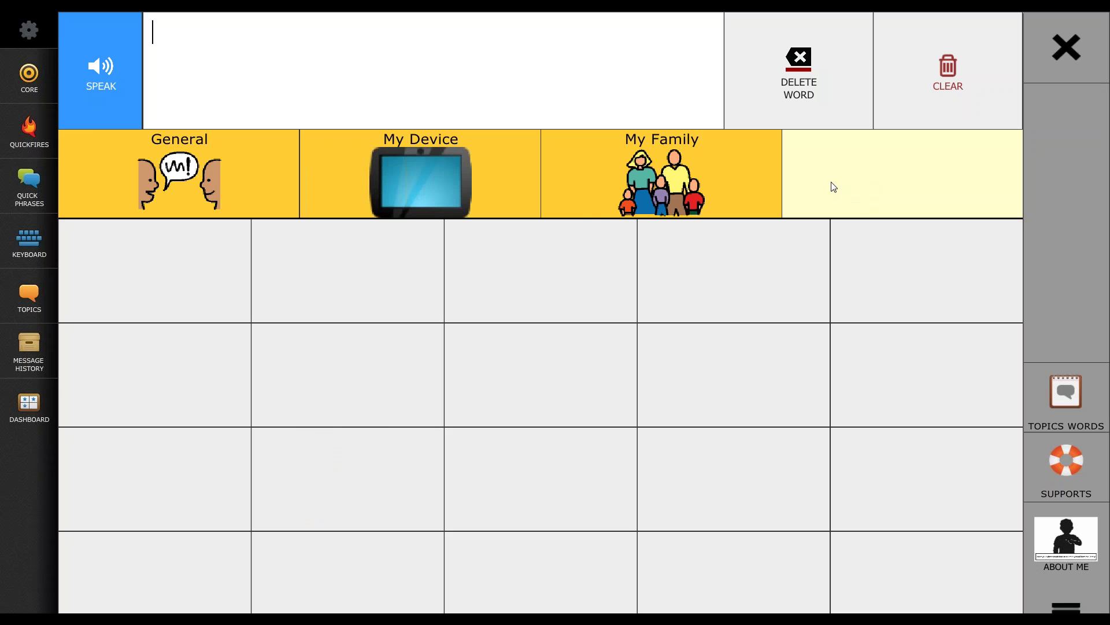
Reopen the topic page in the editor and remove the unhidden blank tab directly after My Family
left_click(28, 34)
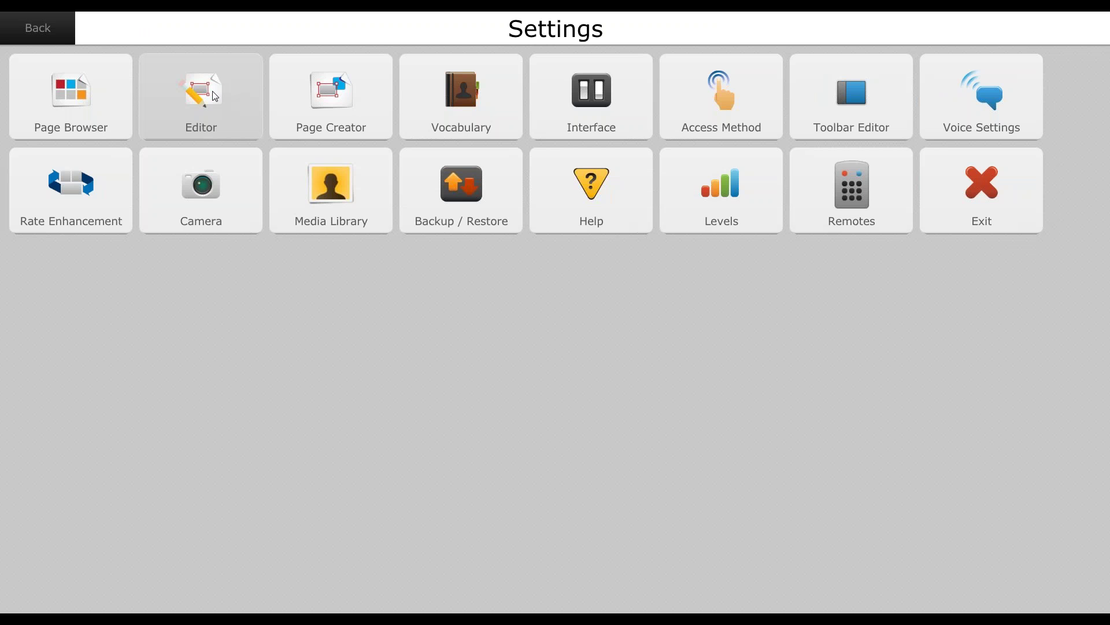
left_click(225, 97)
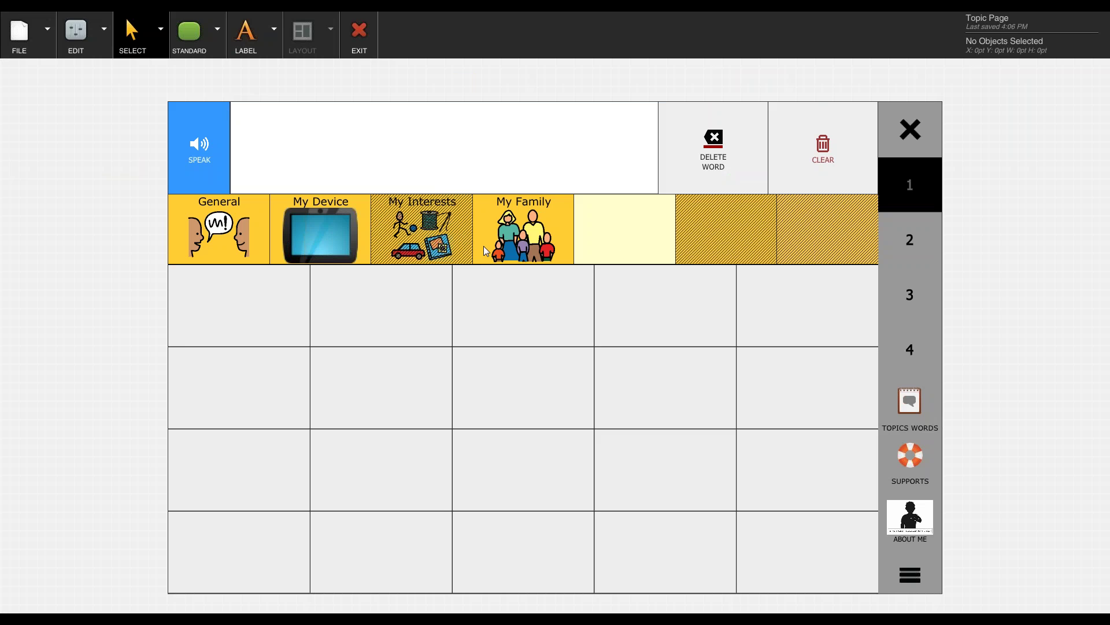
left_click(631, 238)
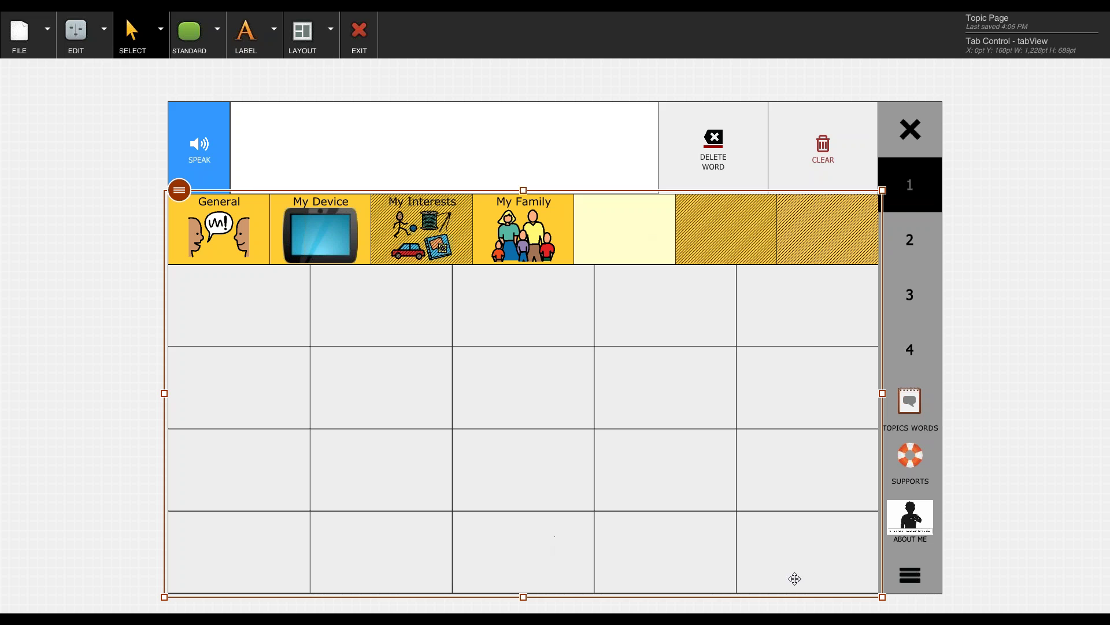
left_click(665, 225)
left_click(105, 32)
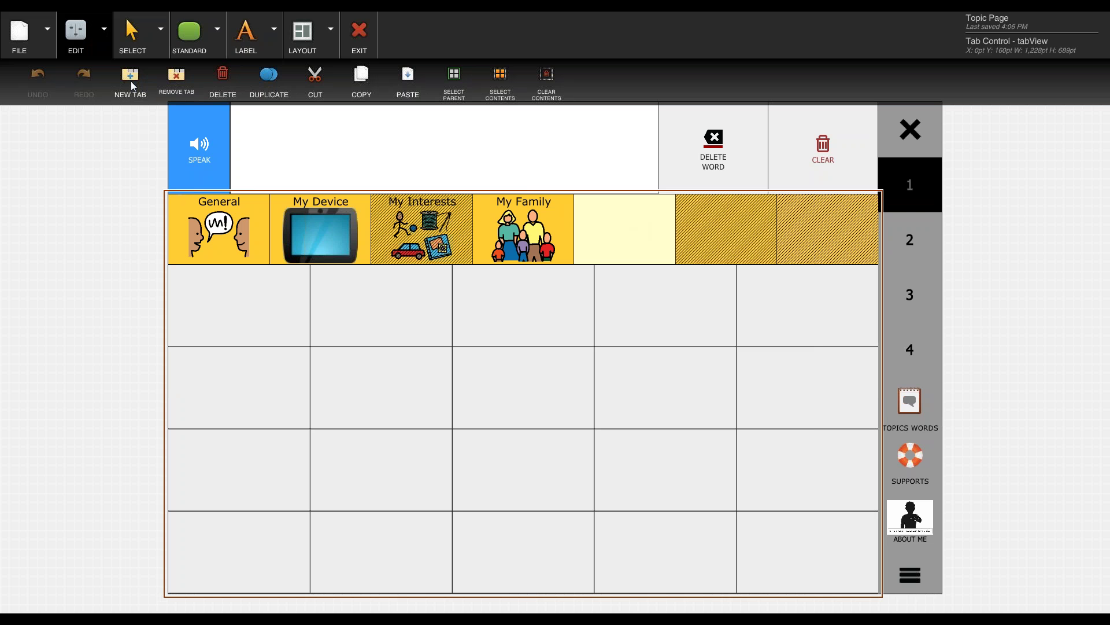
left_click(175, 84)
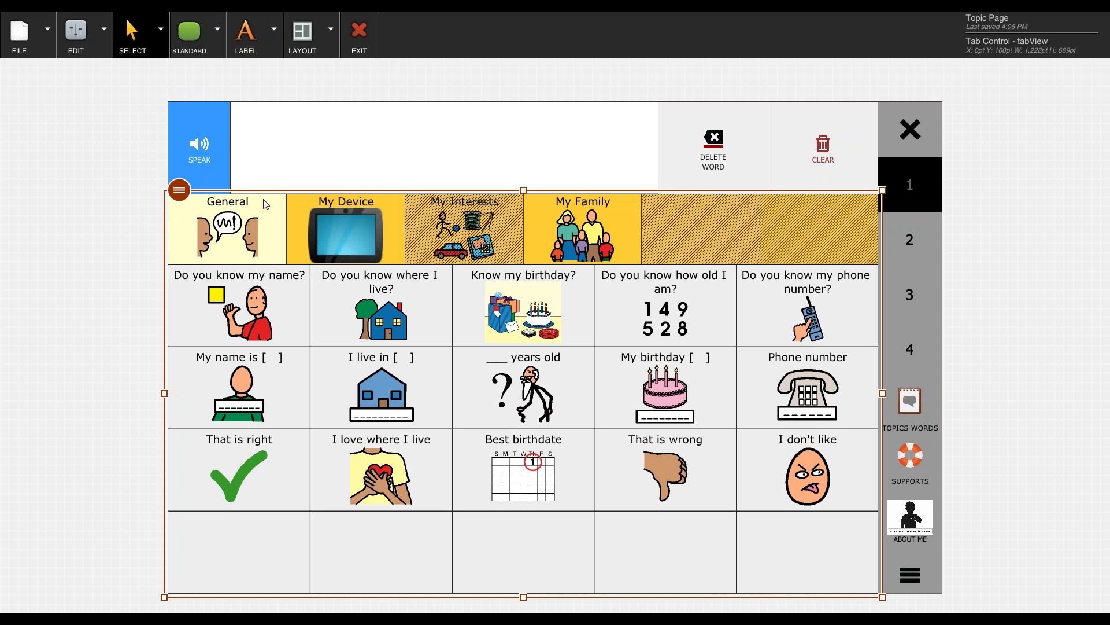
Remove both remaining hidden blank tabs after My Family and deselect the tab control
left_click(696, 229)
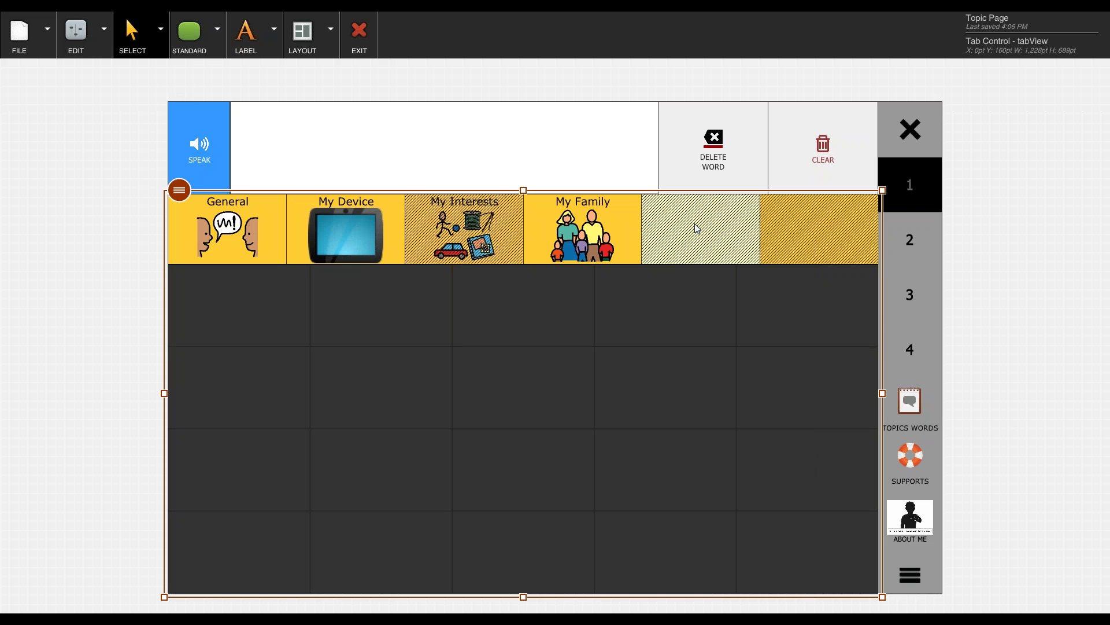
left_click(109, 40)
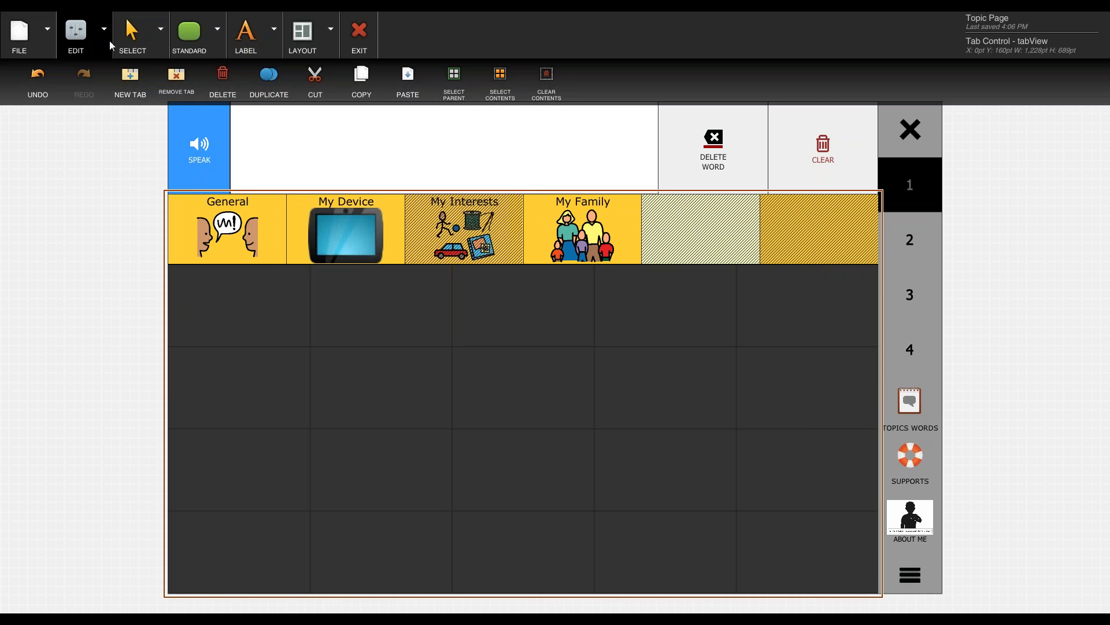
left_click(177, 80)
left_click(758, 232)
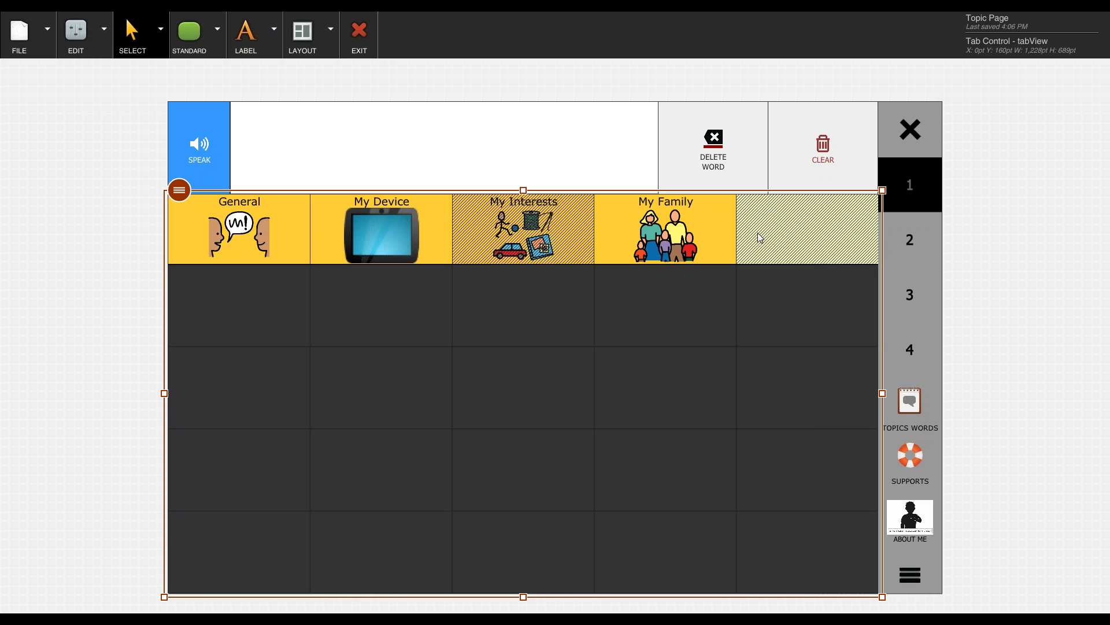
left_click(103, 34)
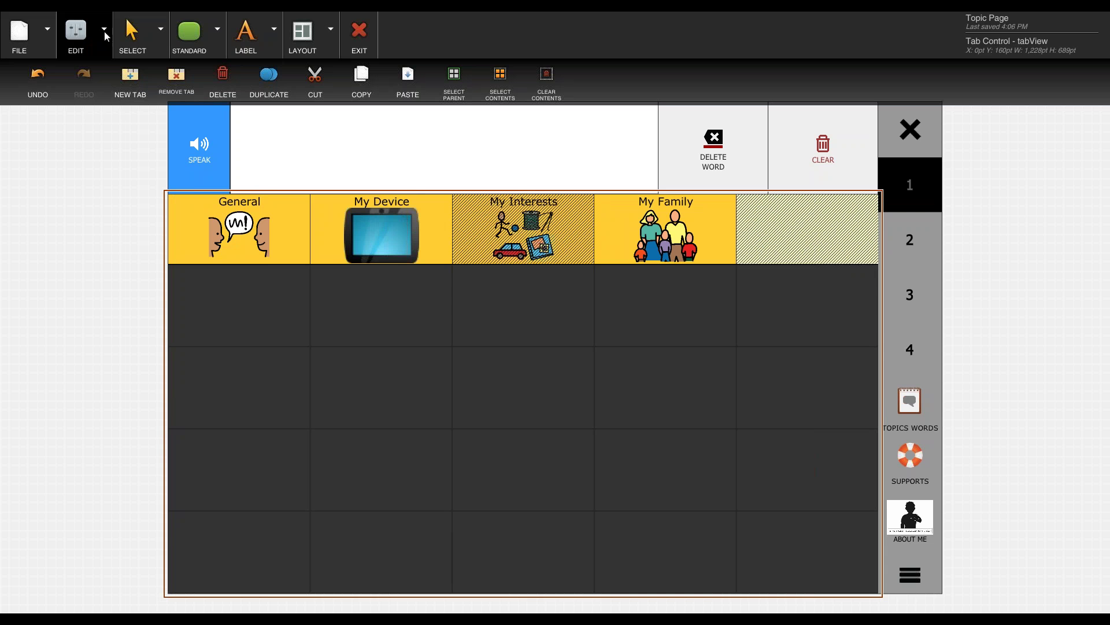
left_click(183, 84)
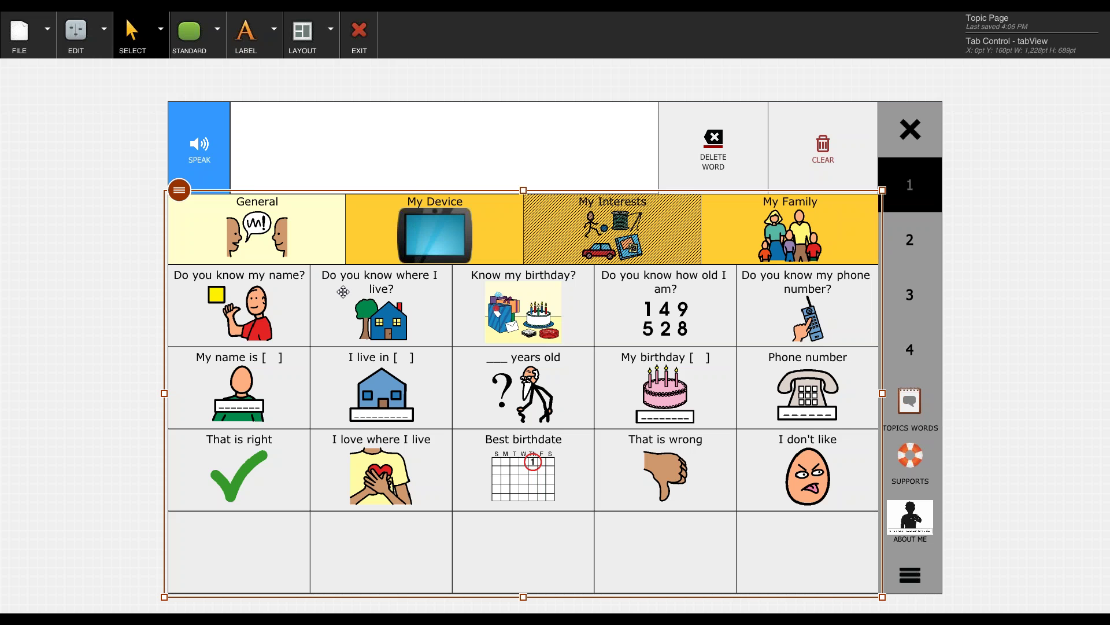
left_click(103, 259)
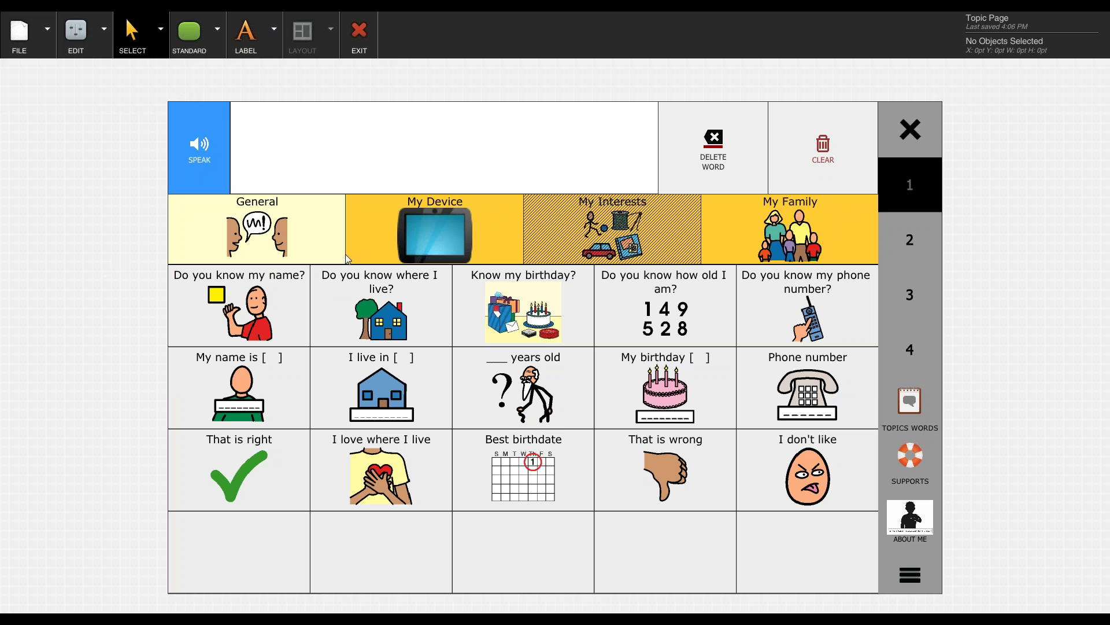
Add a new tab to the tab control and open it to show its empty content area
left_click(514, 235)
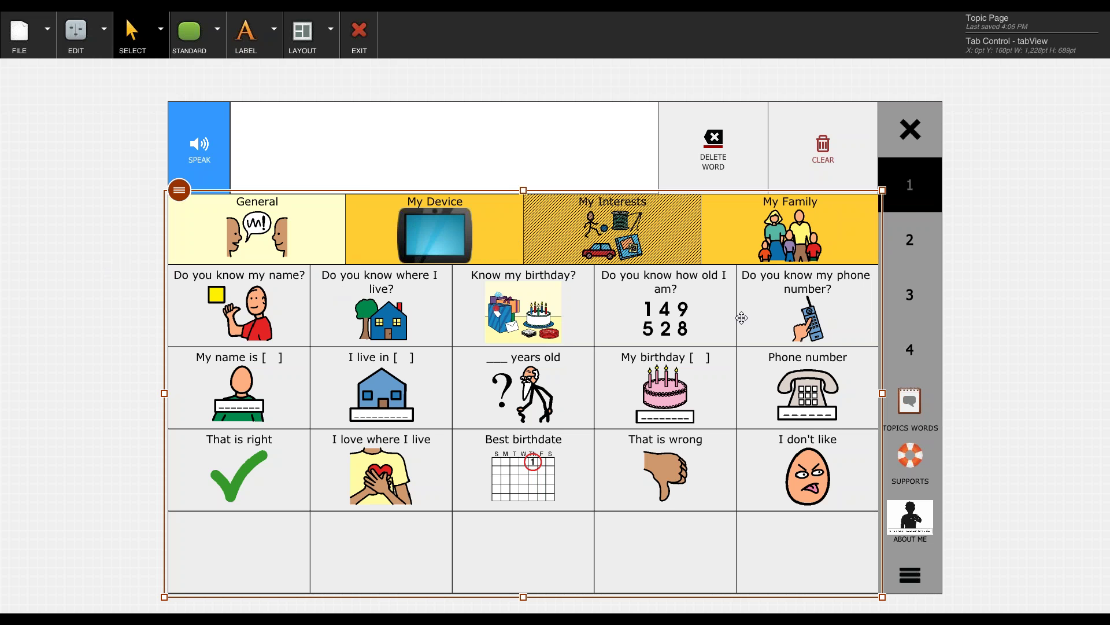
left_click(105, 38)
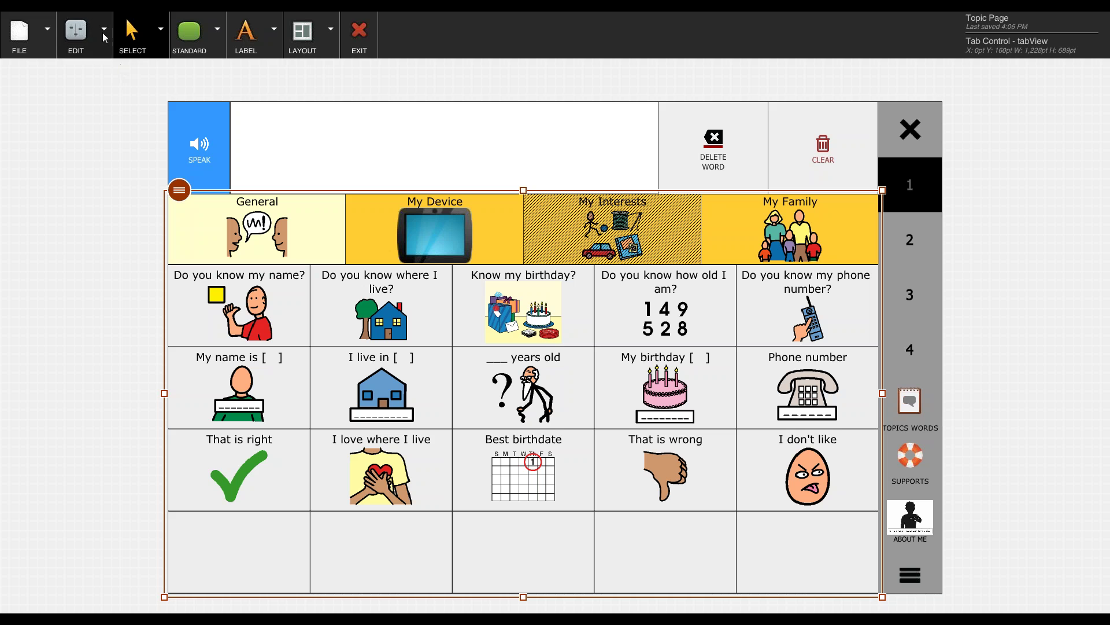
left_click(133, 81)
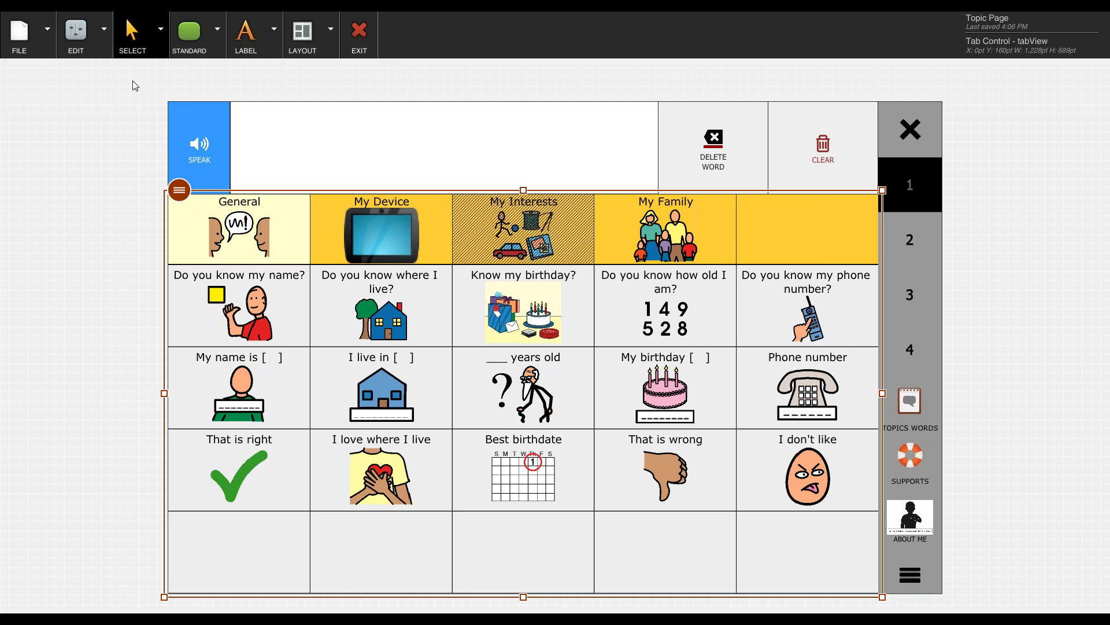
left_click(832, 235)
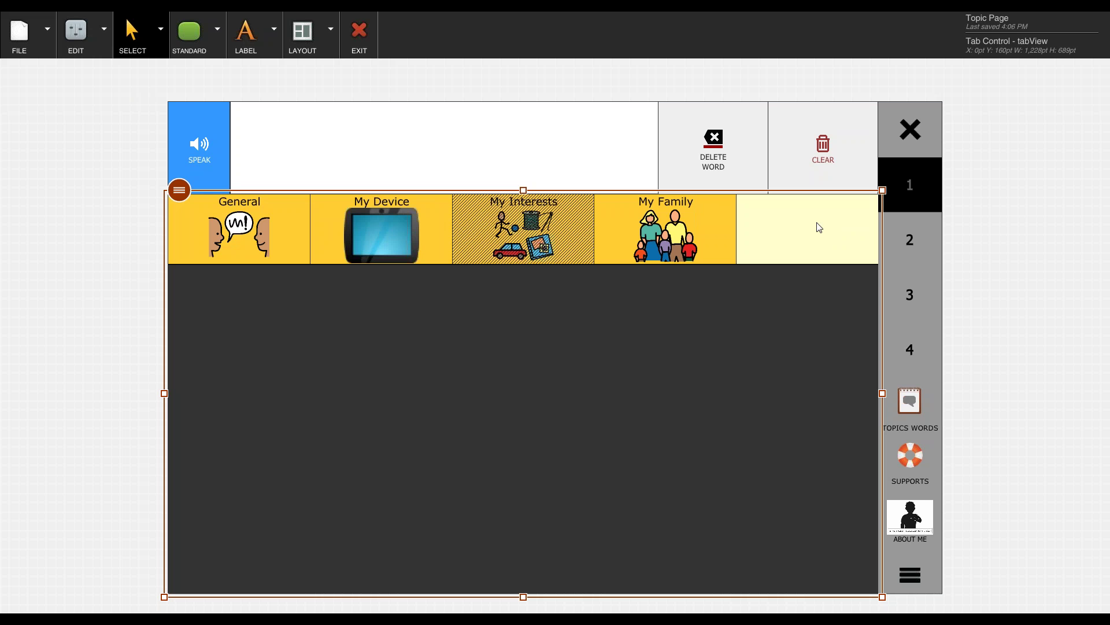